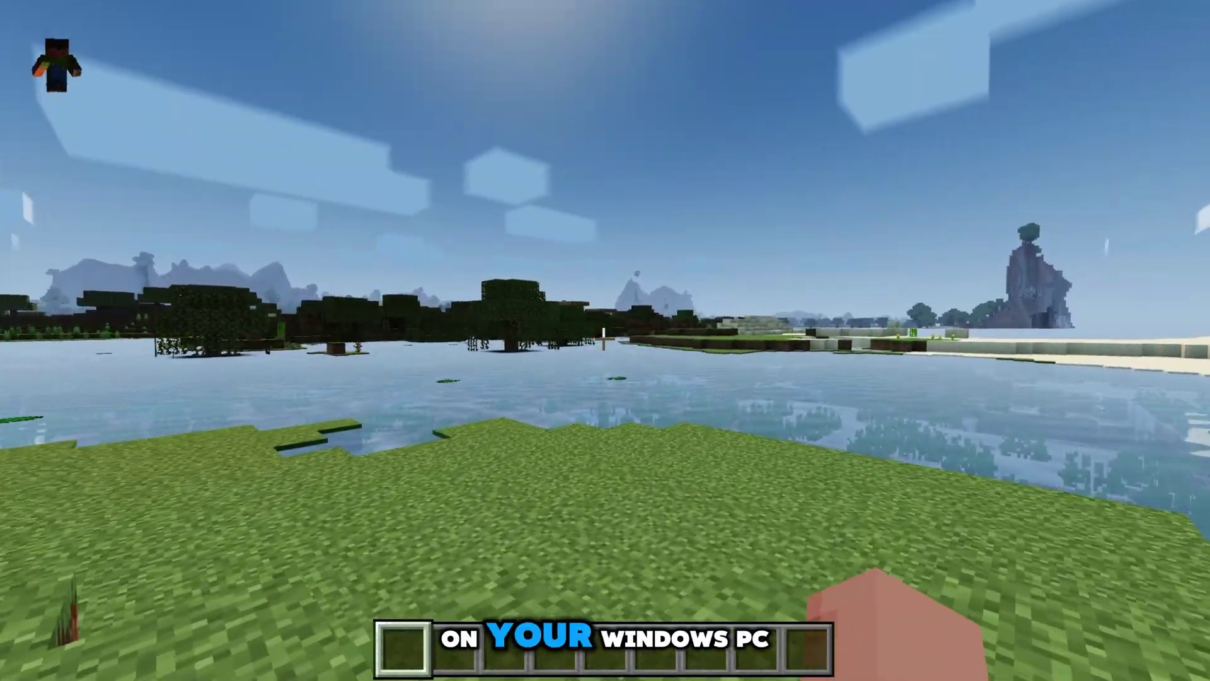
# - Walk the shaded daytime island past the grass structure and water reflections, then bring up Chat and Commands
pyautogui.press('e')
pyautogui.press('e')
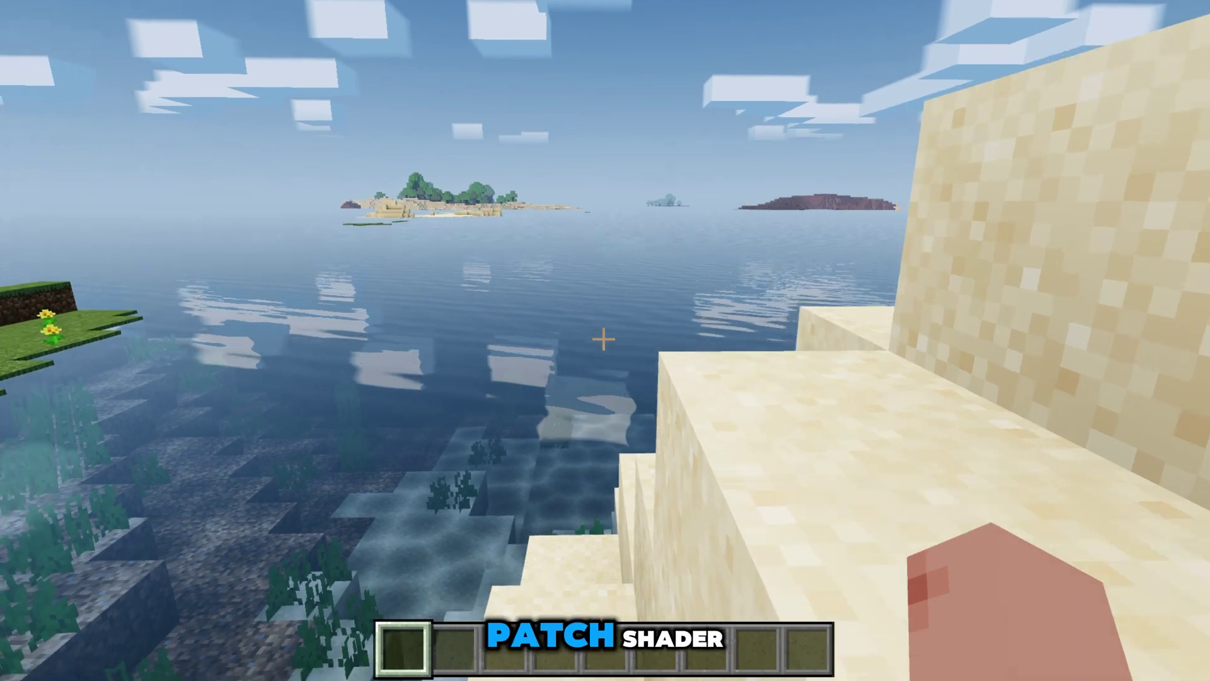
pyautogui.press('w')
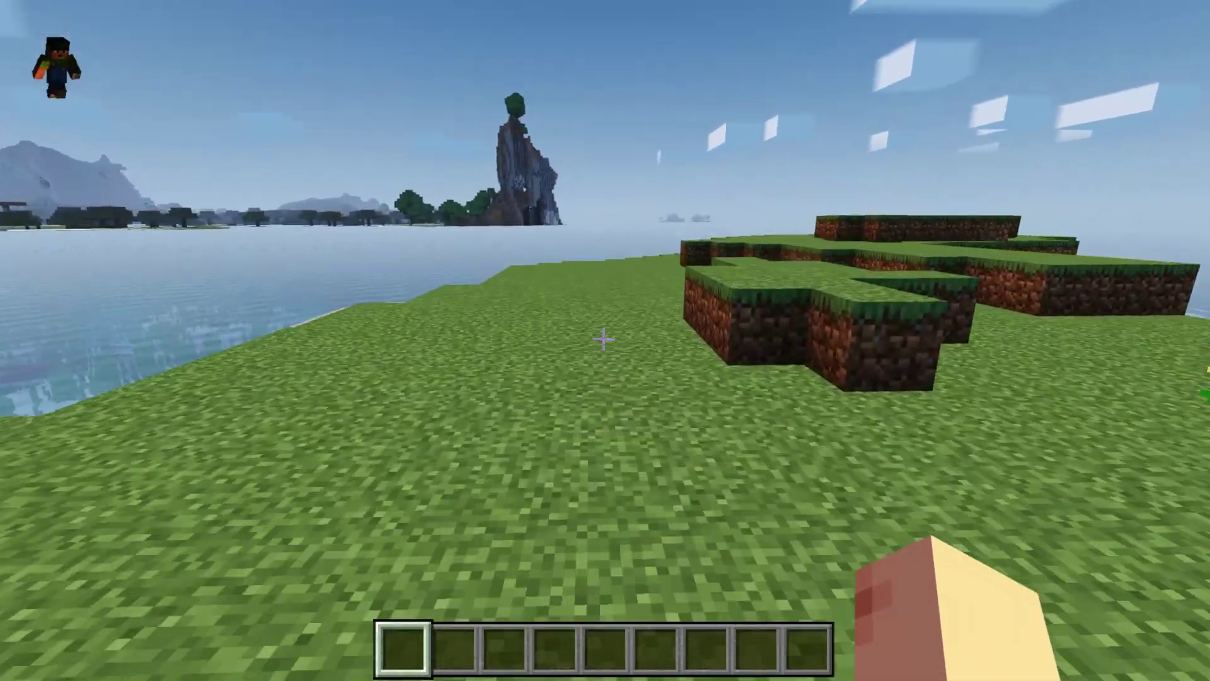
pyautogui.press('w')
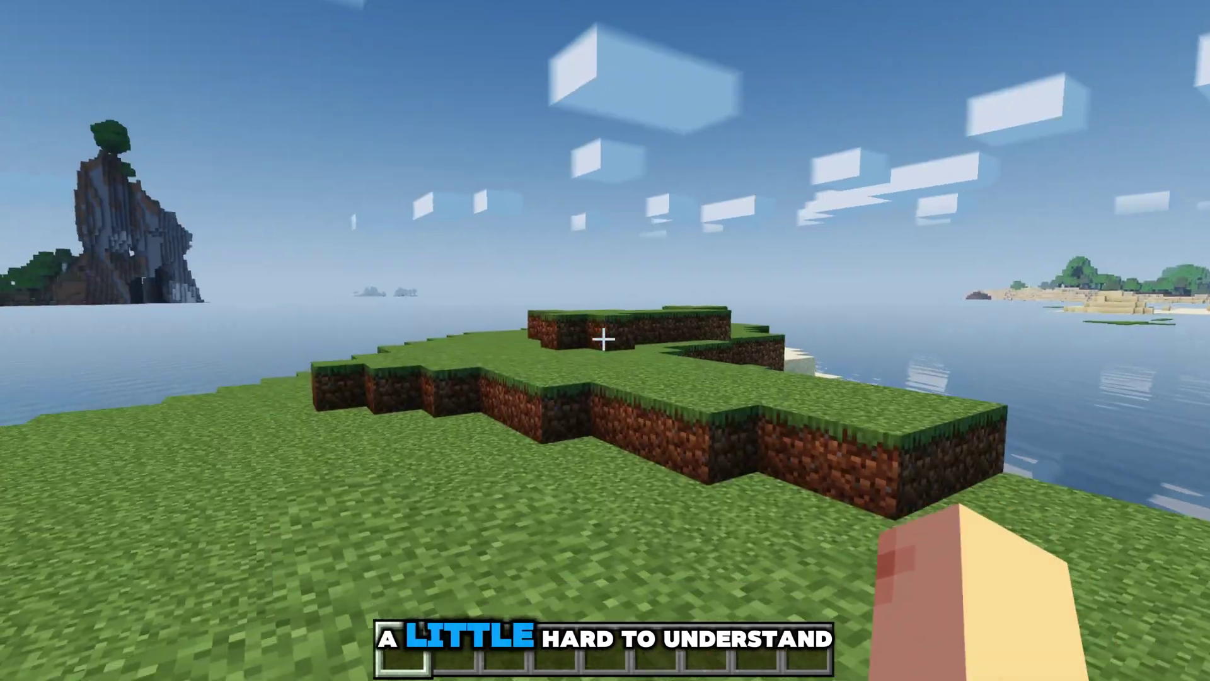
pyautogui.press('w')
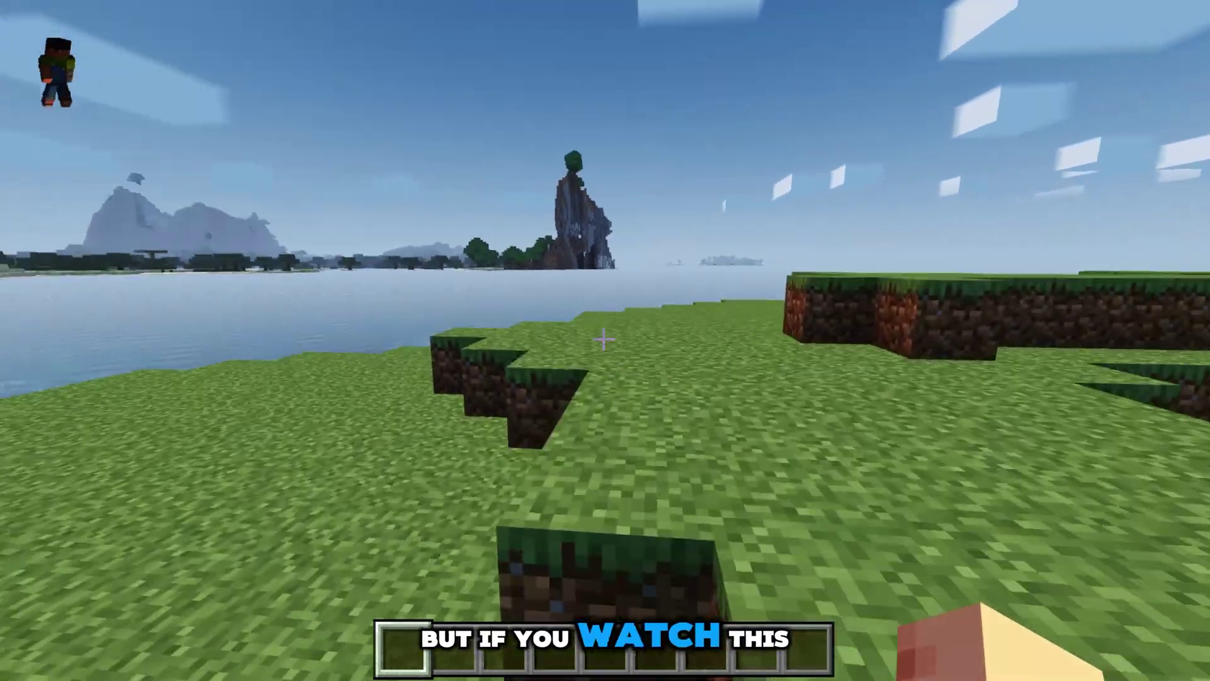
pyautogui.press('w')
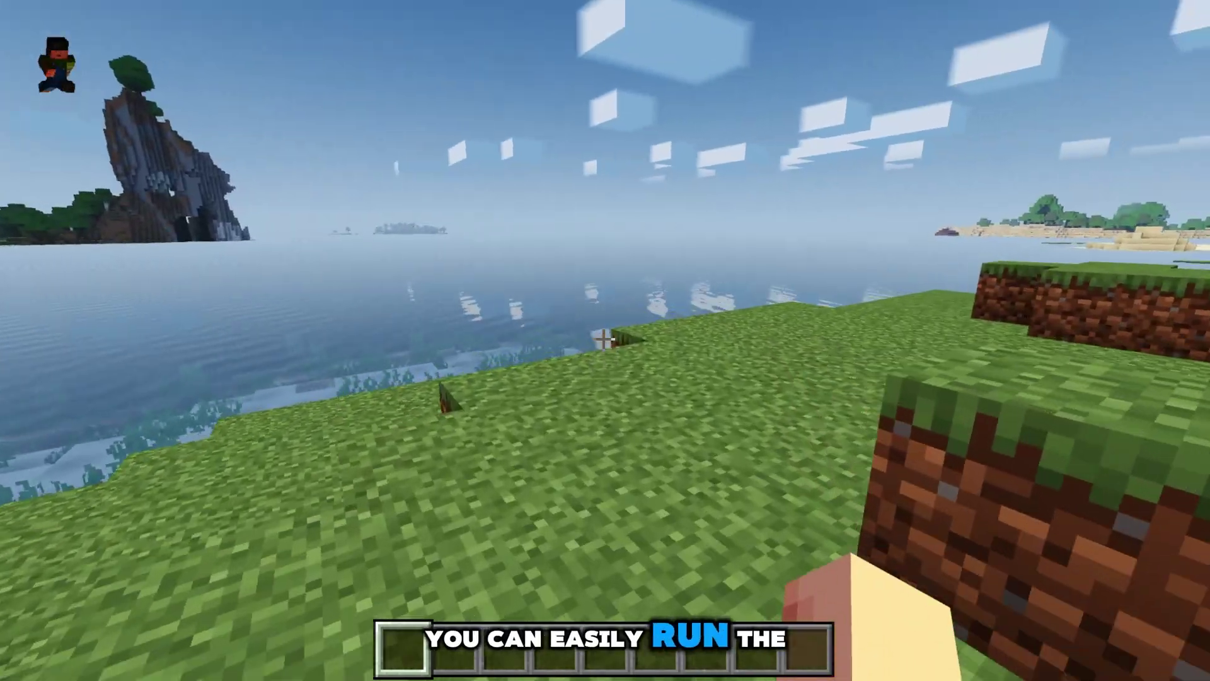
pyautogui.press('w')
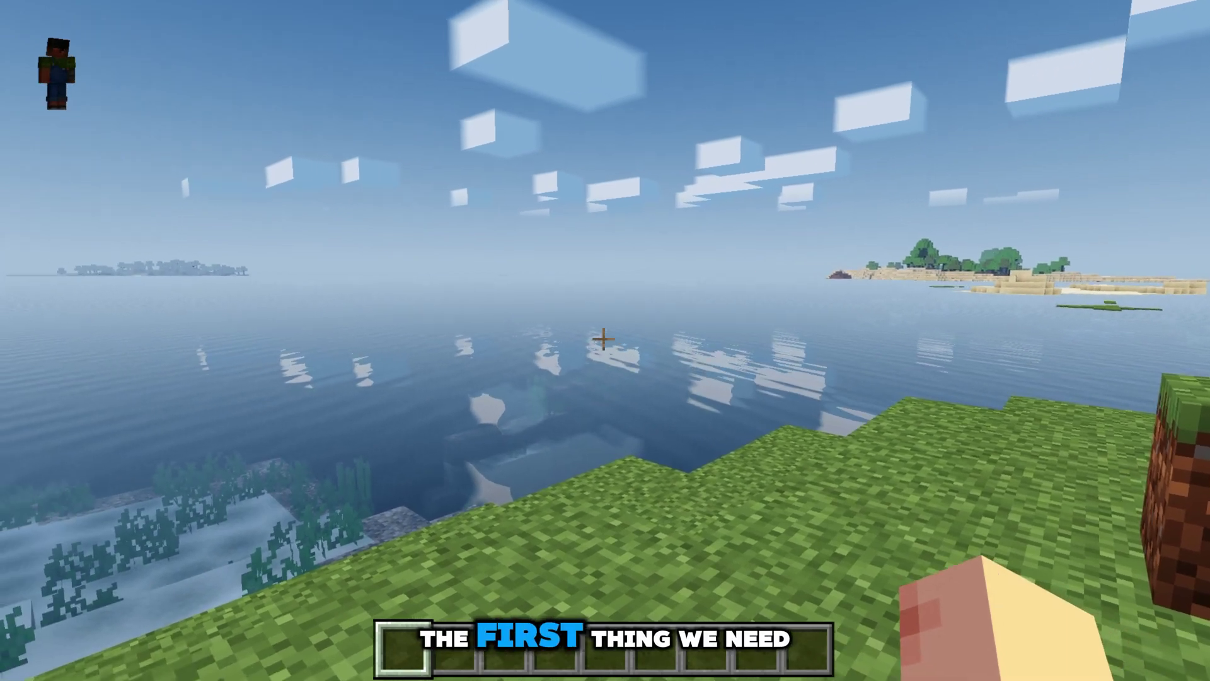
pyautogui.press('t')
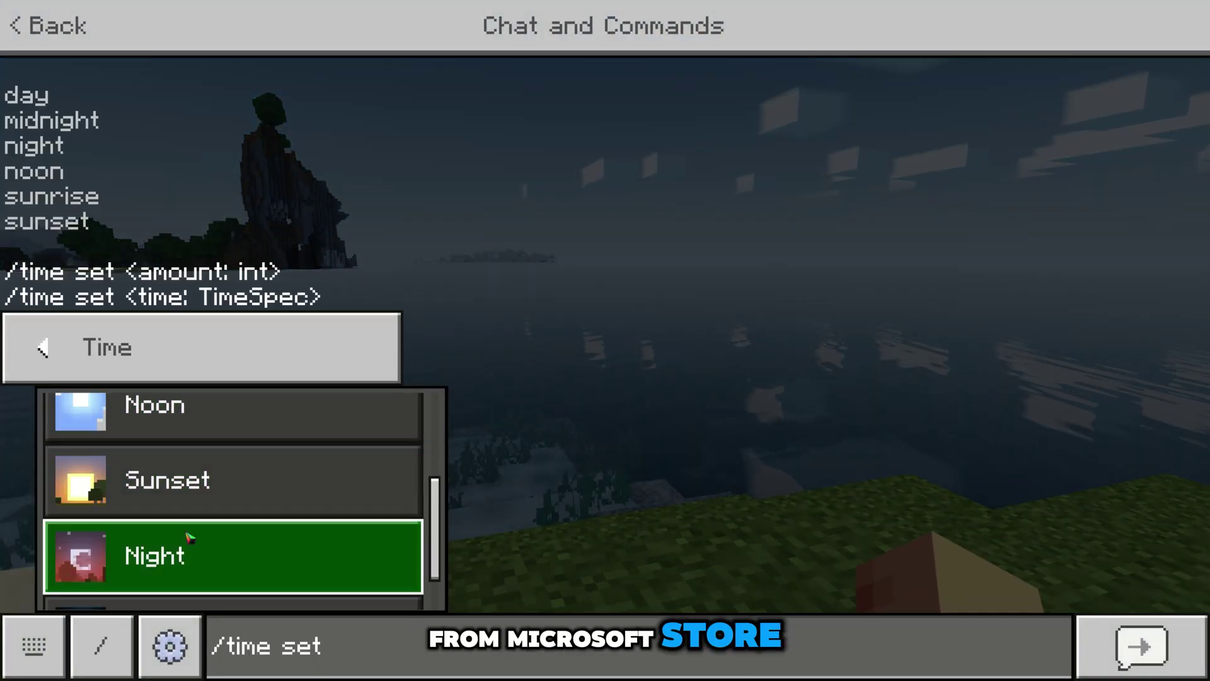
# - Send /time set Midnight (18000) to make the sky dark, then return to the browser
pyautogui.click(207, 571)
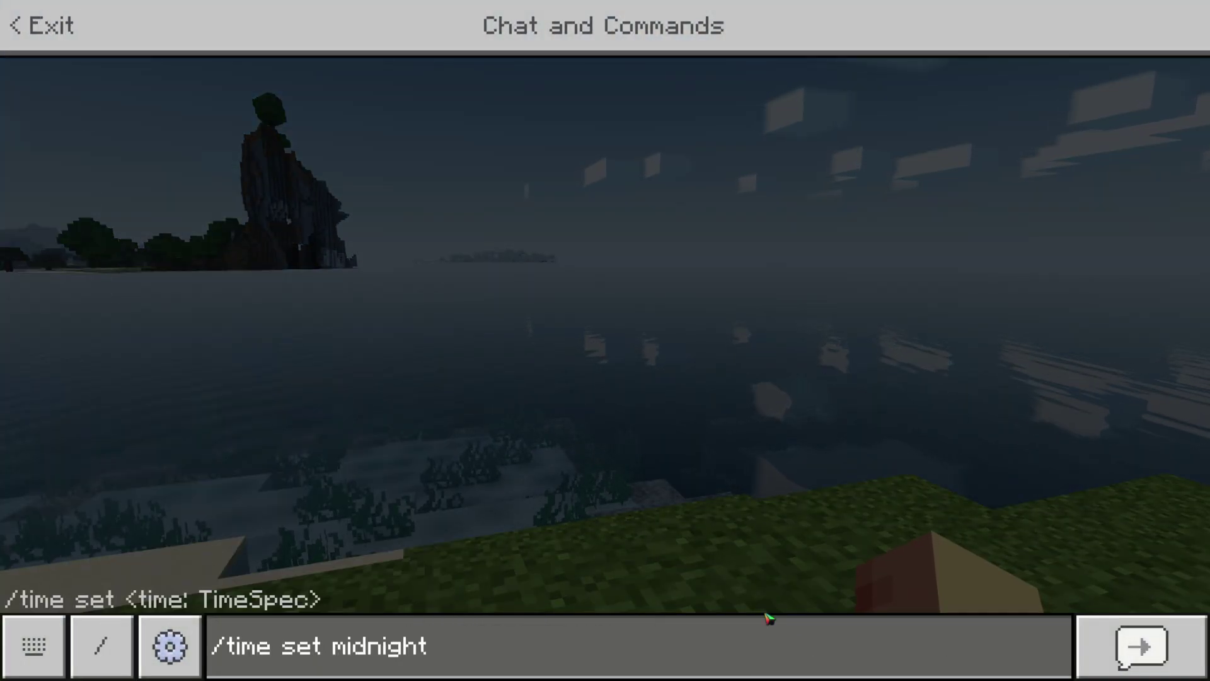
pyautogui.click(1097, 649)
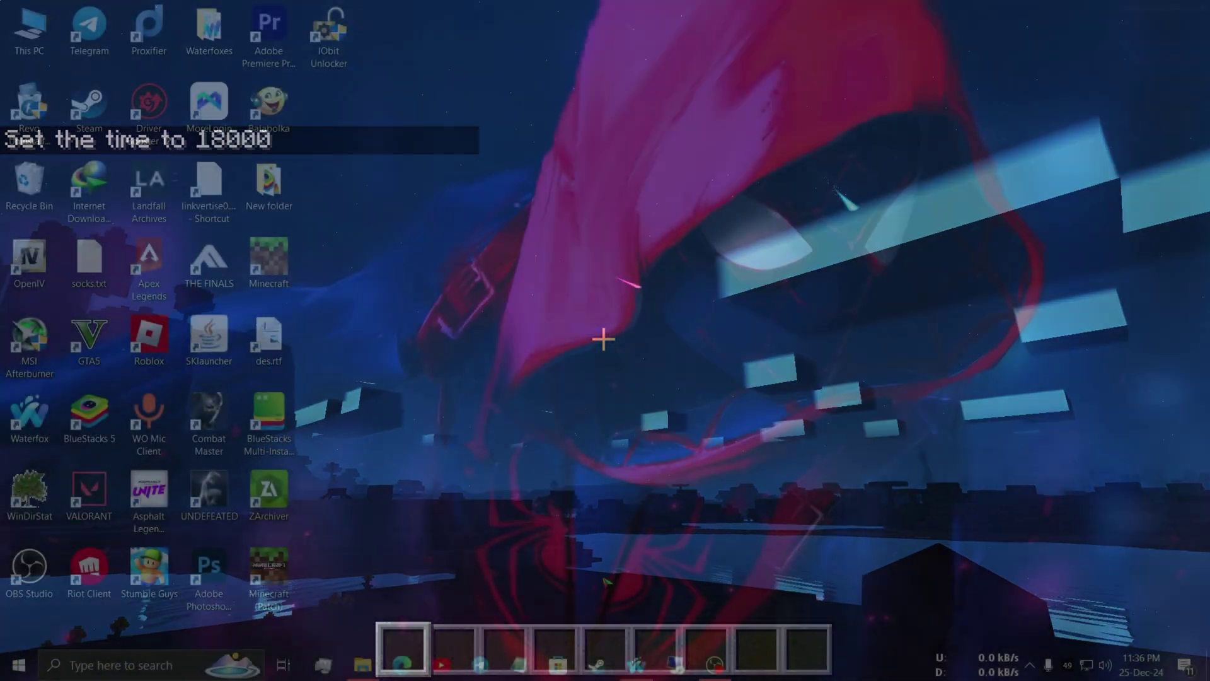
pyautogui.click(636, 663)
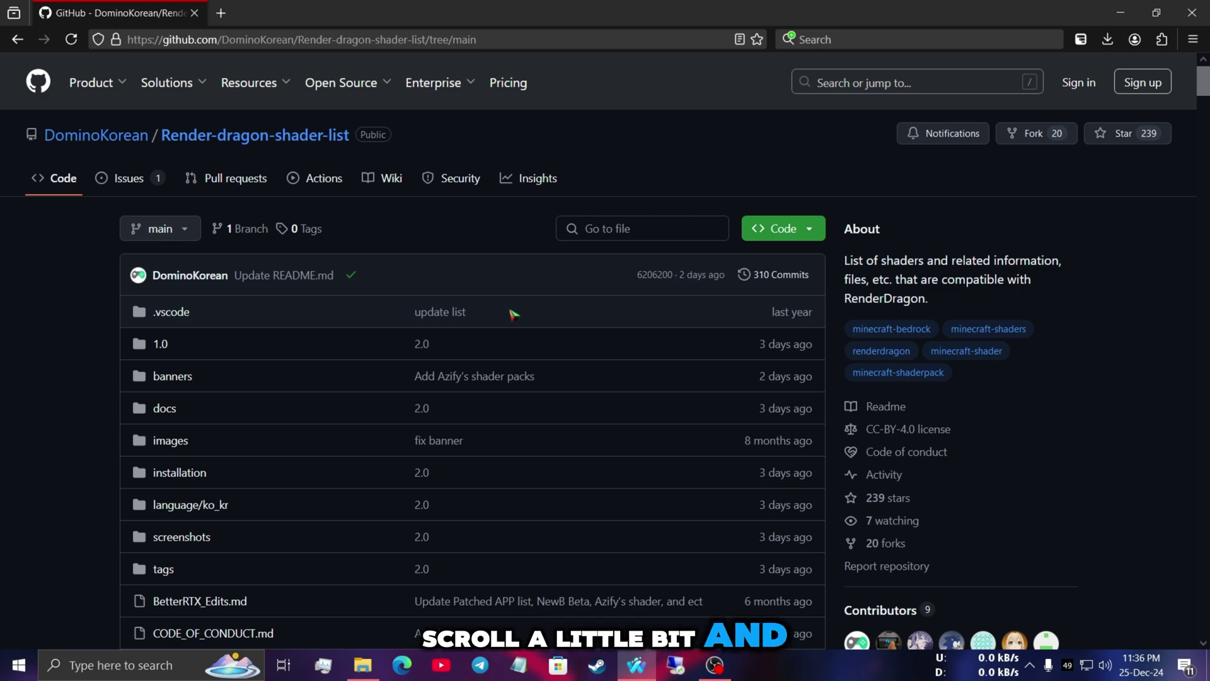
# - Scroll the shader-list README to the Matject entry and its github.com/faizul726/matject link
pyautogui.scroll(-15, 489, 313)
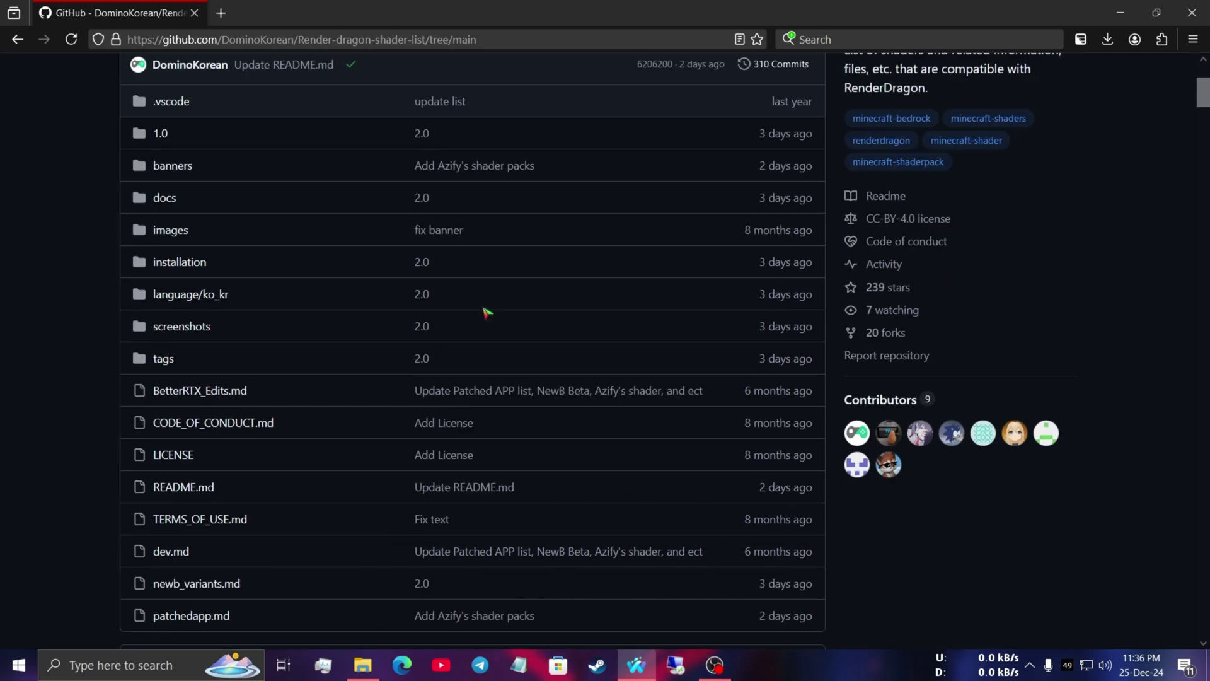
pyautogui.scroll(-15, 451, 313)
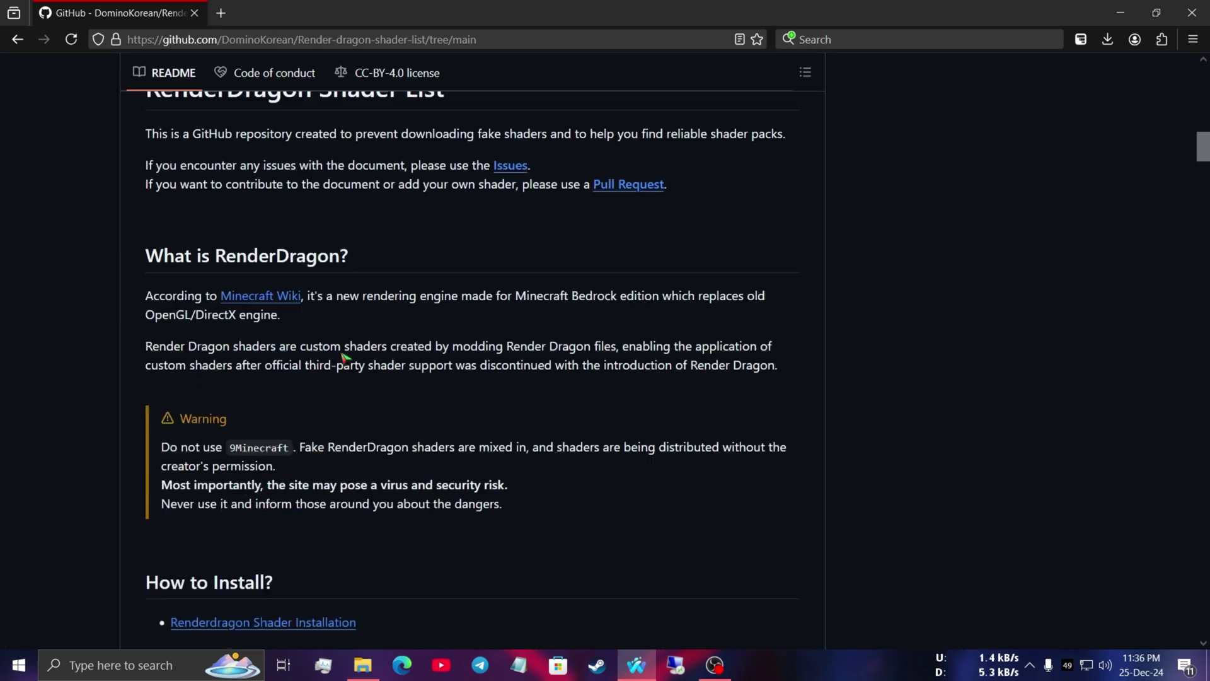
pyautogui.scroll(-15, 331, 382)
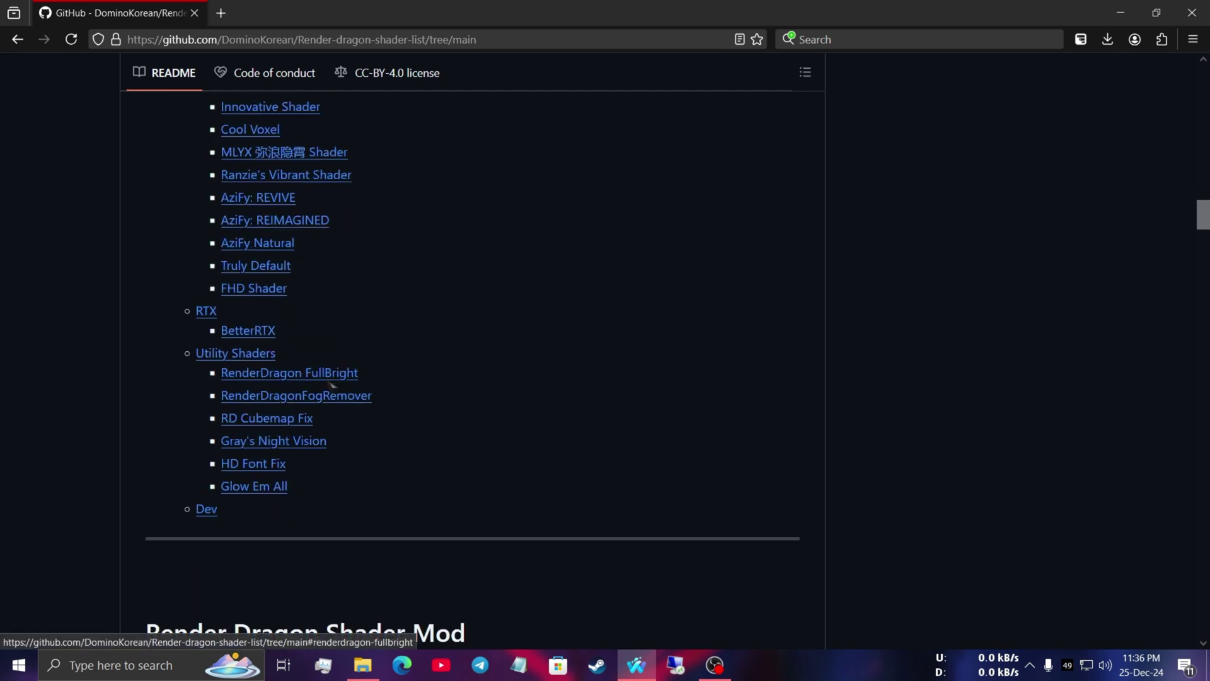
pyautogui.scroll(-5, 331, 389)
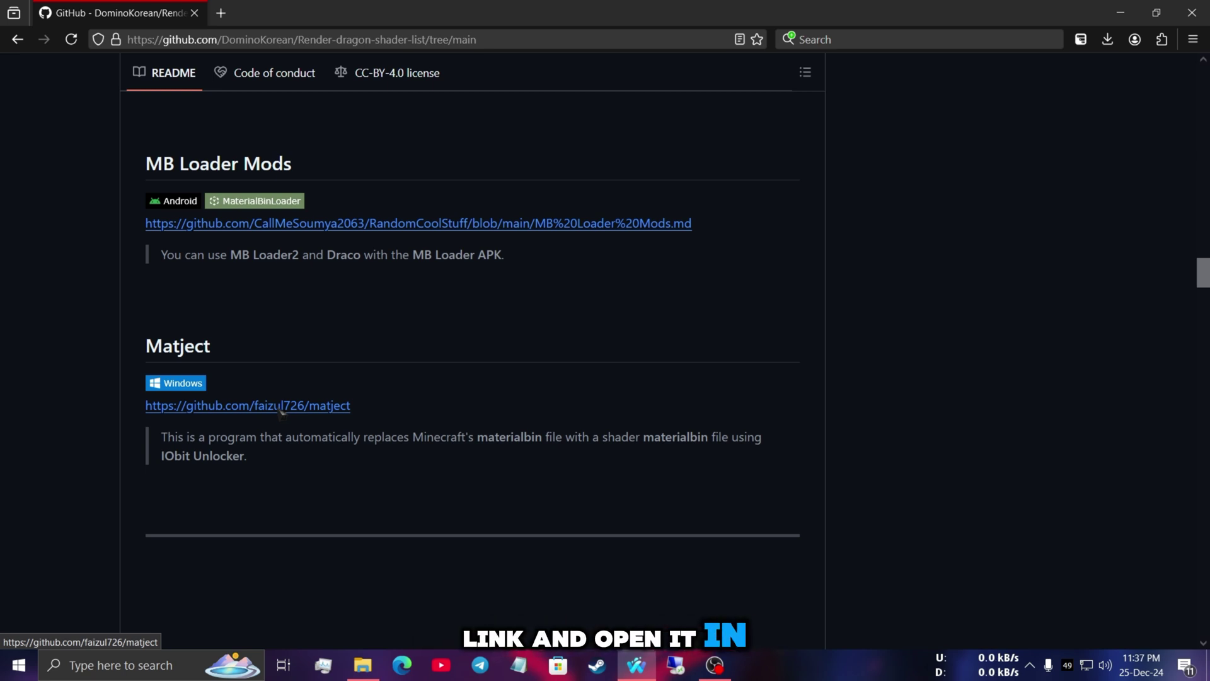
pyautogui.rightClick(282, 408)
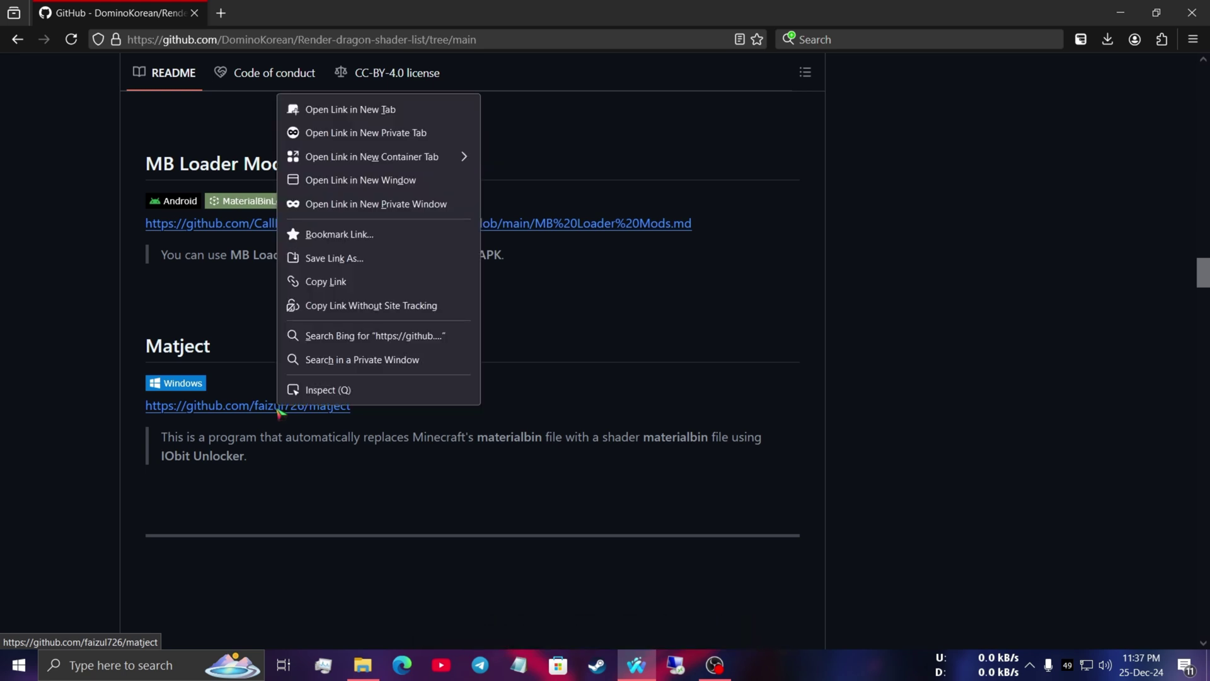
# - Open the faizul726/matject repository in a new tab and show its Code download options
pyautogui.click(366, 110)
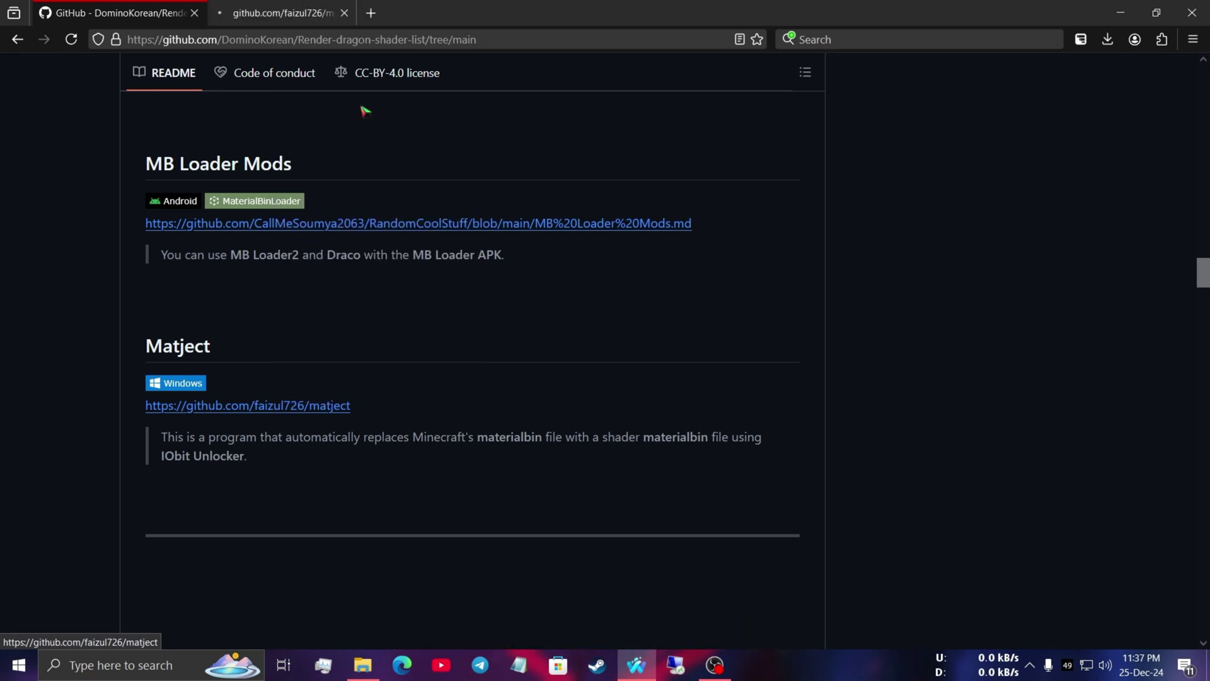
pyautogui.click(290, 11)
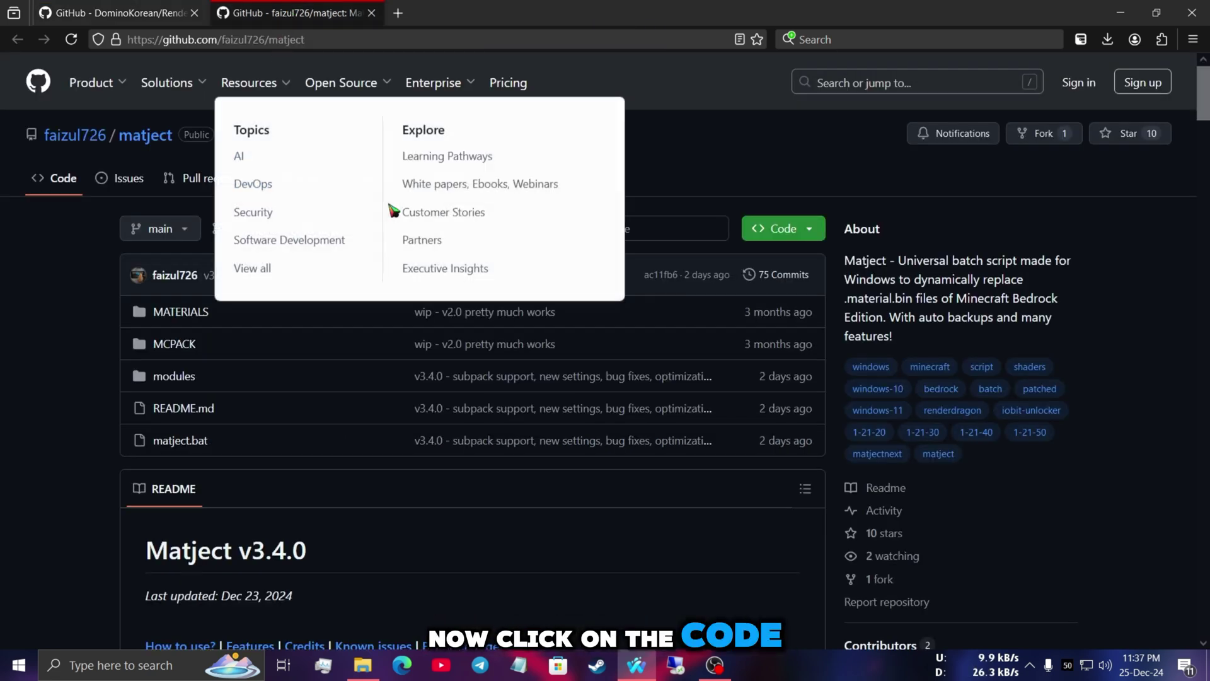
pyautogui.click(794, 232)
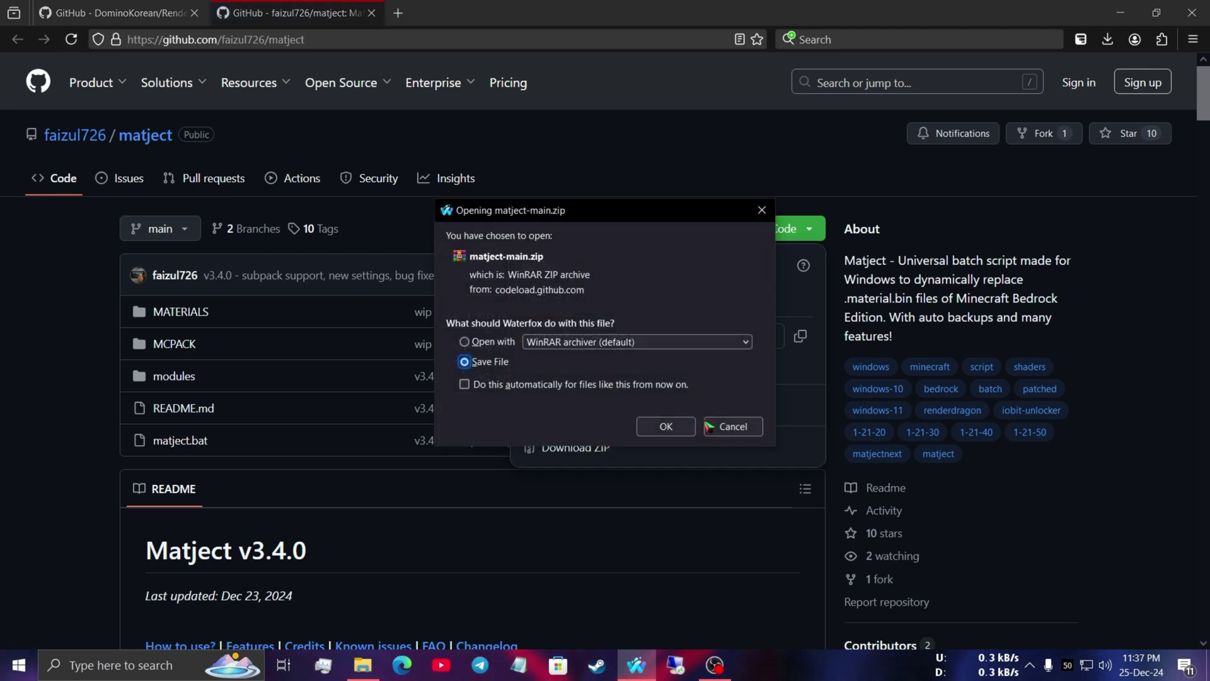
# - Save matject-main.zip to the Desktop and scroll down to the README's feature list
pyautogui.click(675, 431)
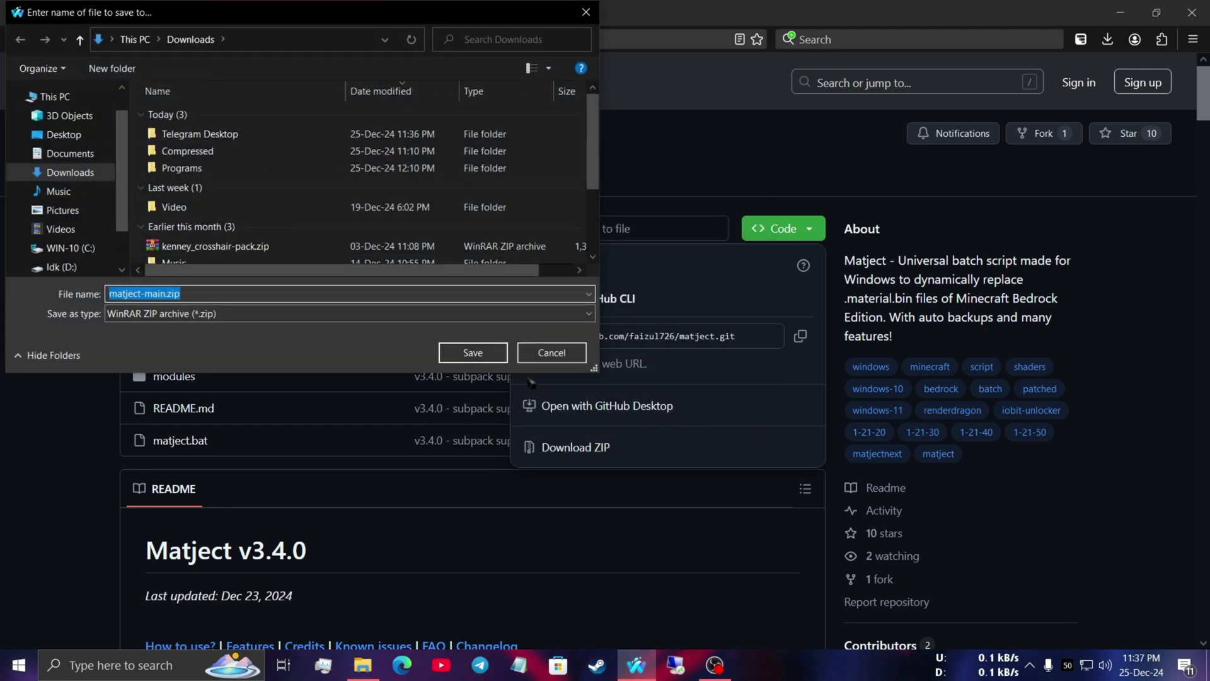
pyautogui.click(77, 137)
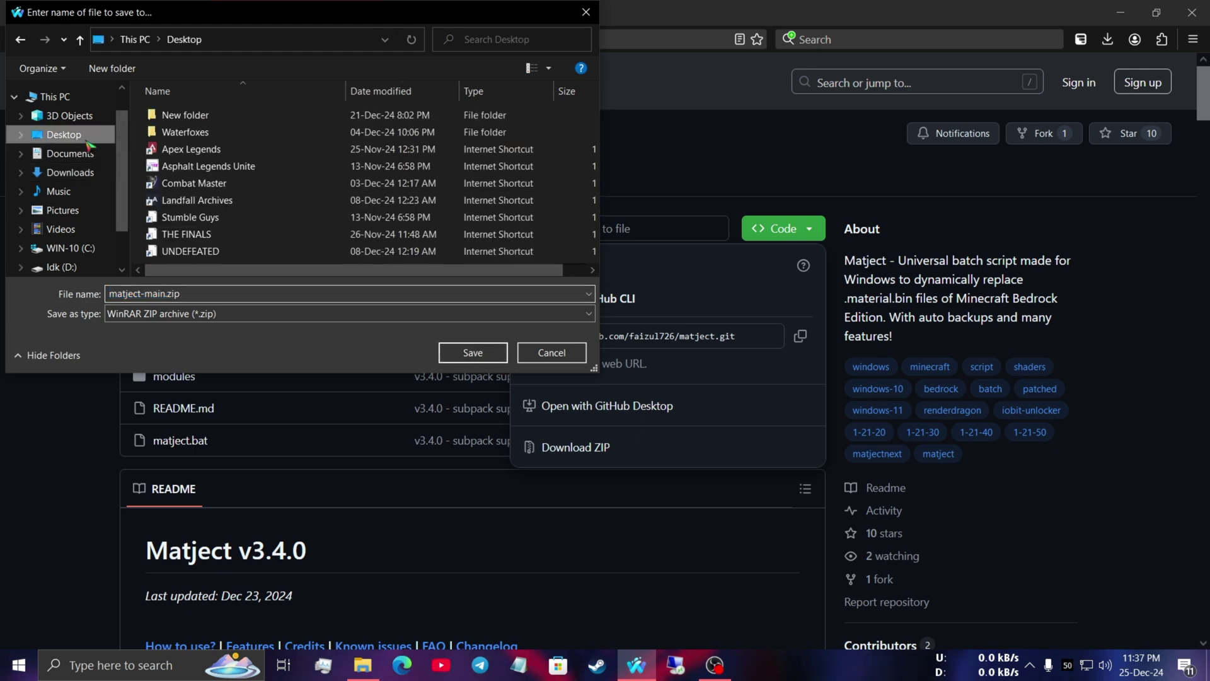
pyautogui.click(482, 357)
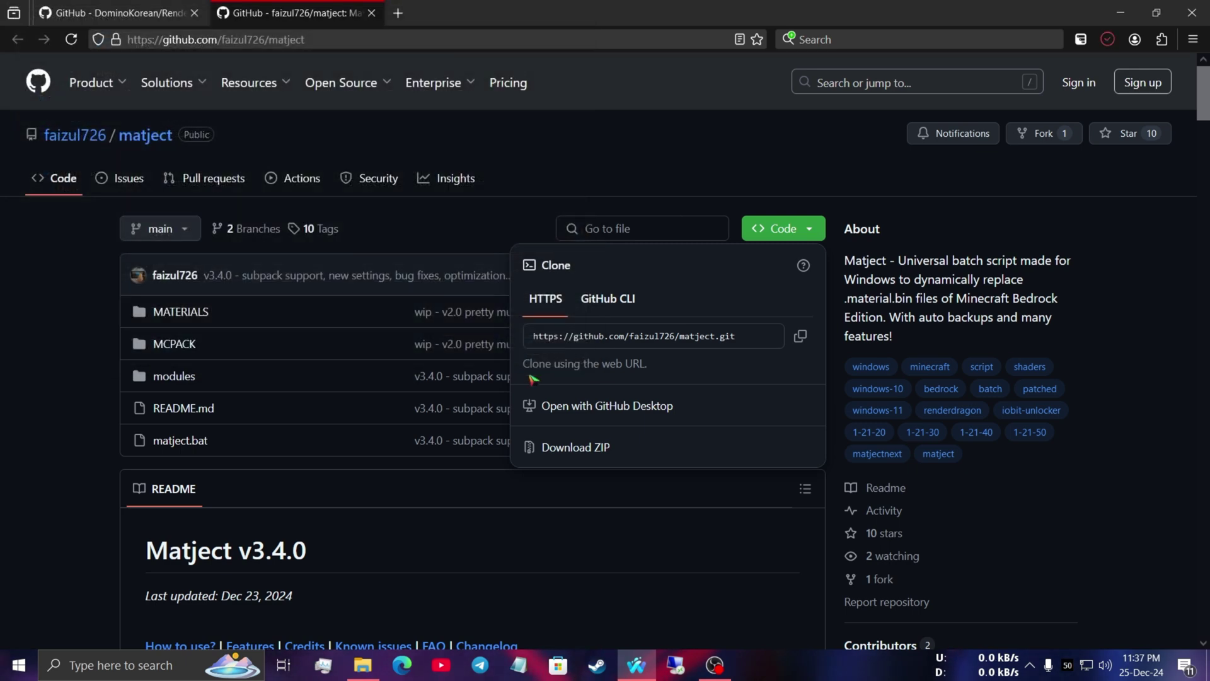
pyautogui.scroll(-10, 451, 387)
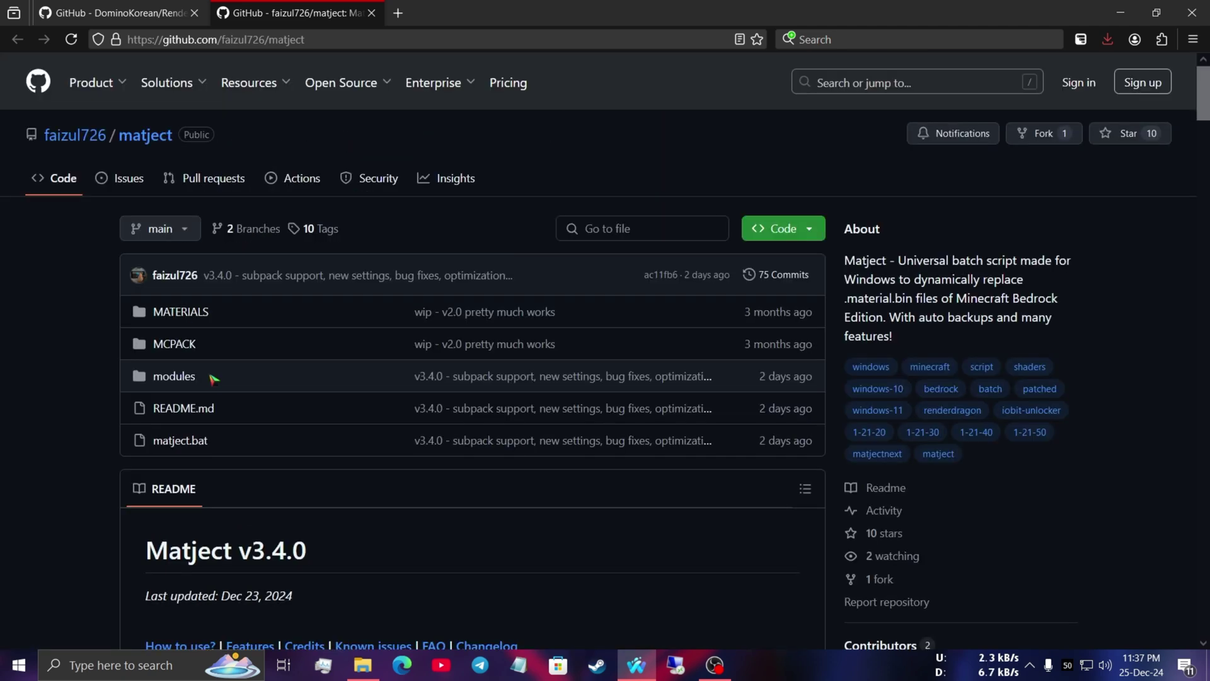
pyautogui.scroll(-15, 213, 379)
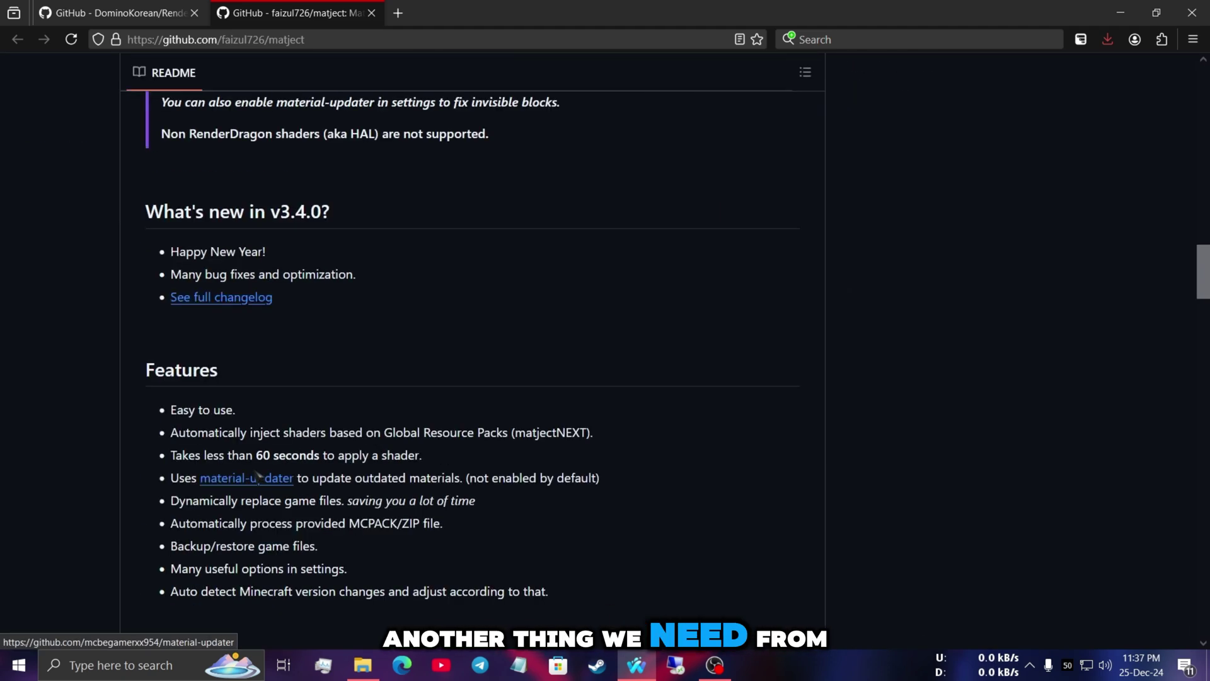
# - View the IObit Unlocker Free Download page linked from the matject README, then close that tab
pyautogui.click(230, 208)
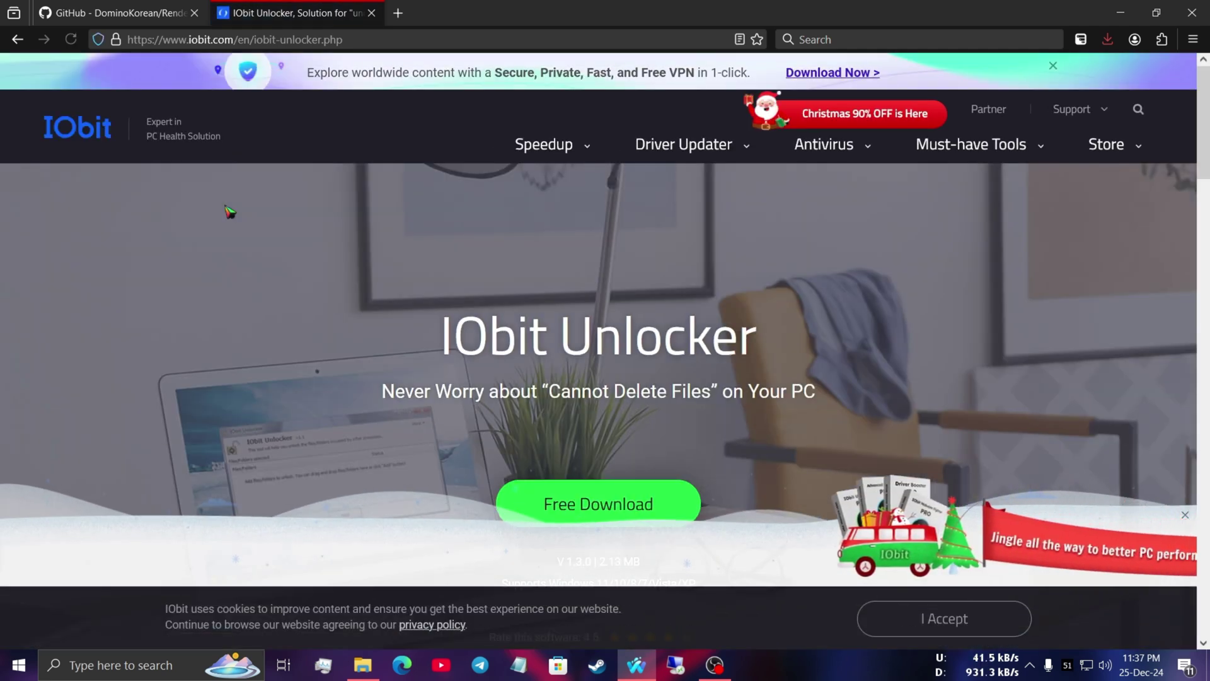
pyautogui.scroll(-2, 410, 321)
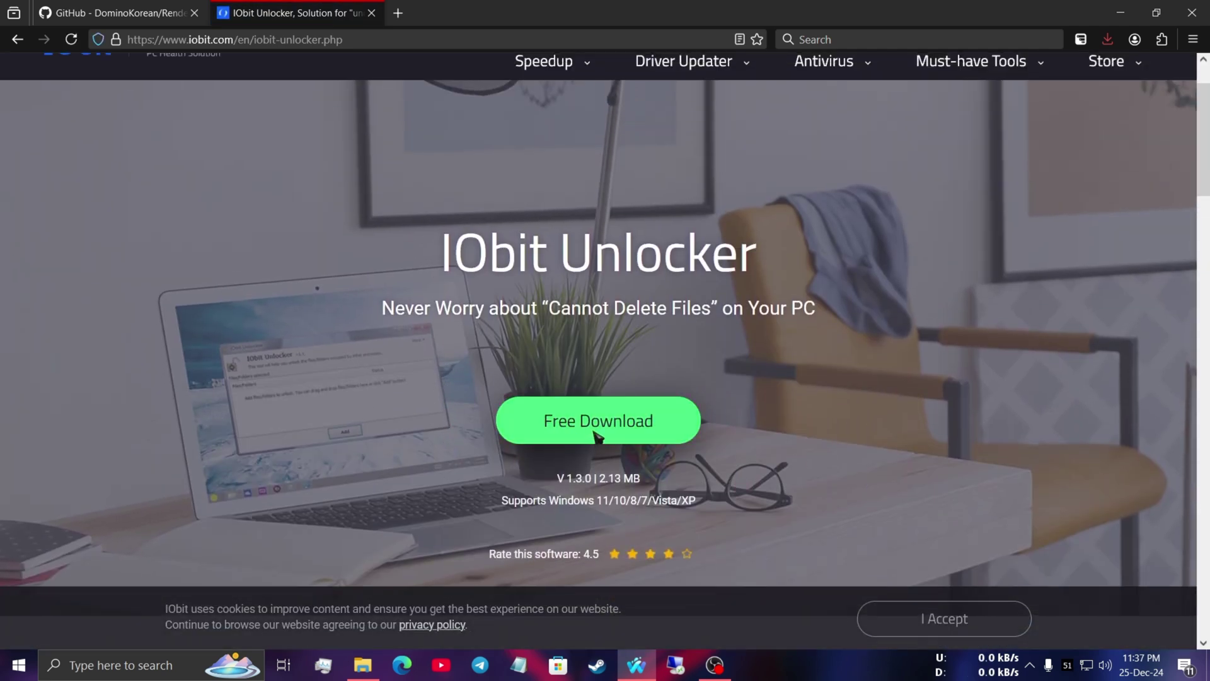
pyautogui.scroll(2, 597, 436)
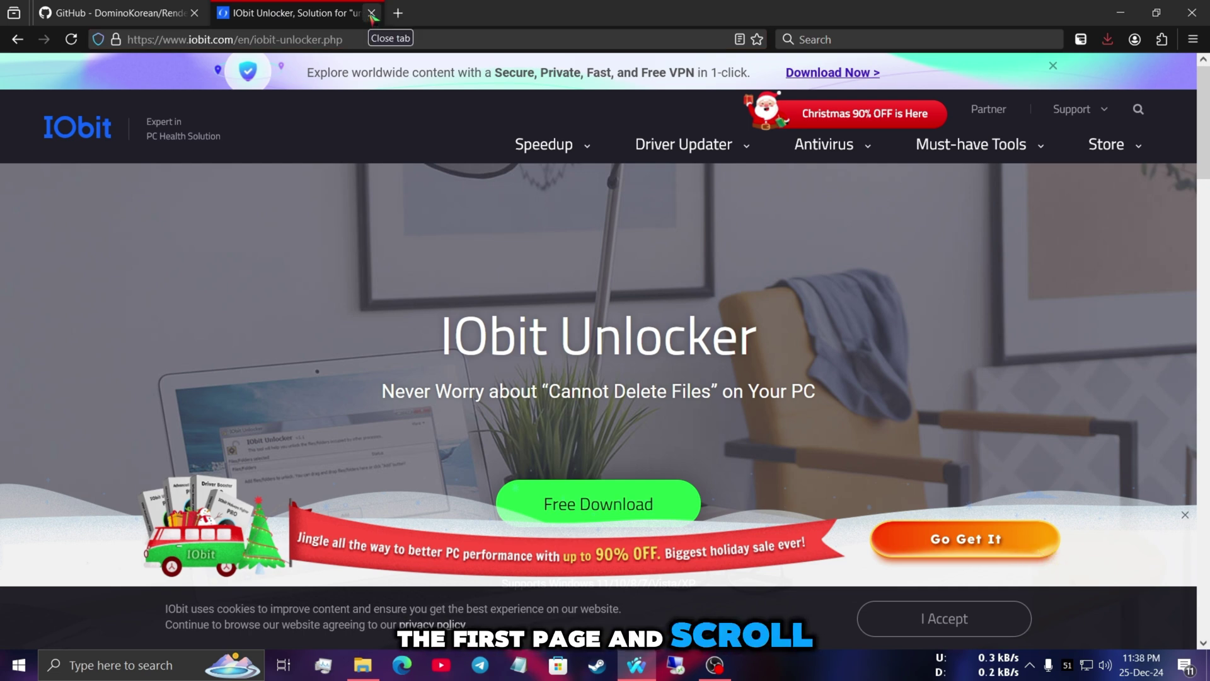
pyautogui.click(372, 14)
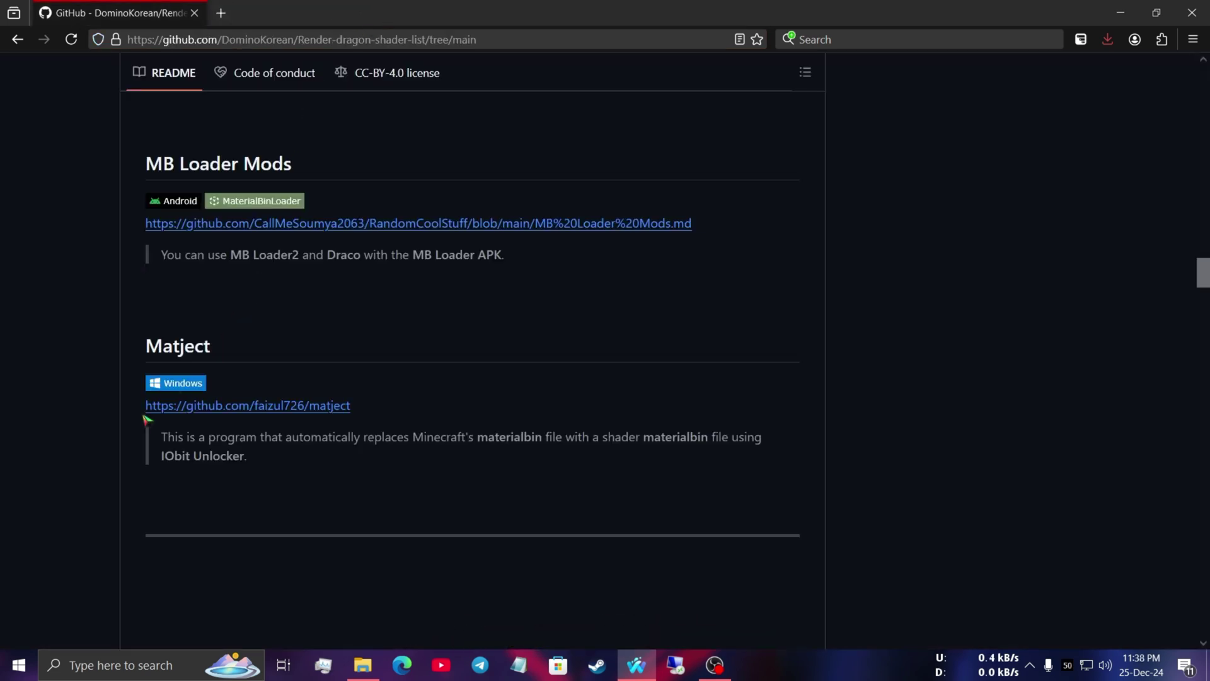
# - Scroll the Render-dragon-shader-list README to the YSS RD entry and its Windows download link
pyautogui.scroll(-8, 149, 418)
pyautogui.scroll(2, 151, 416)
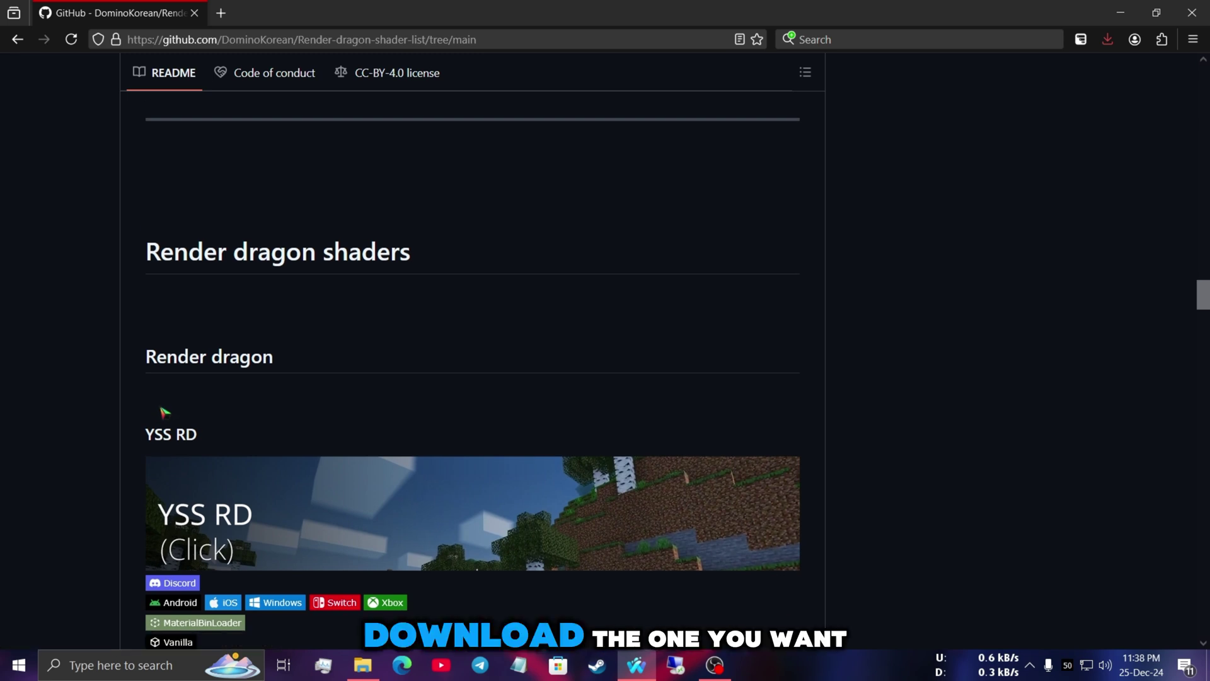
pyautogui.scroll(-2, 129, 375)
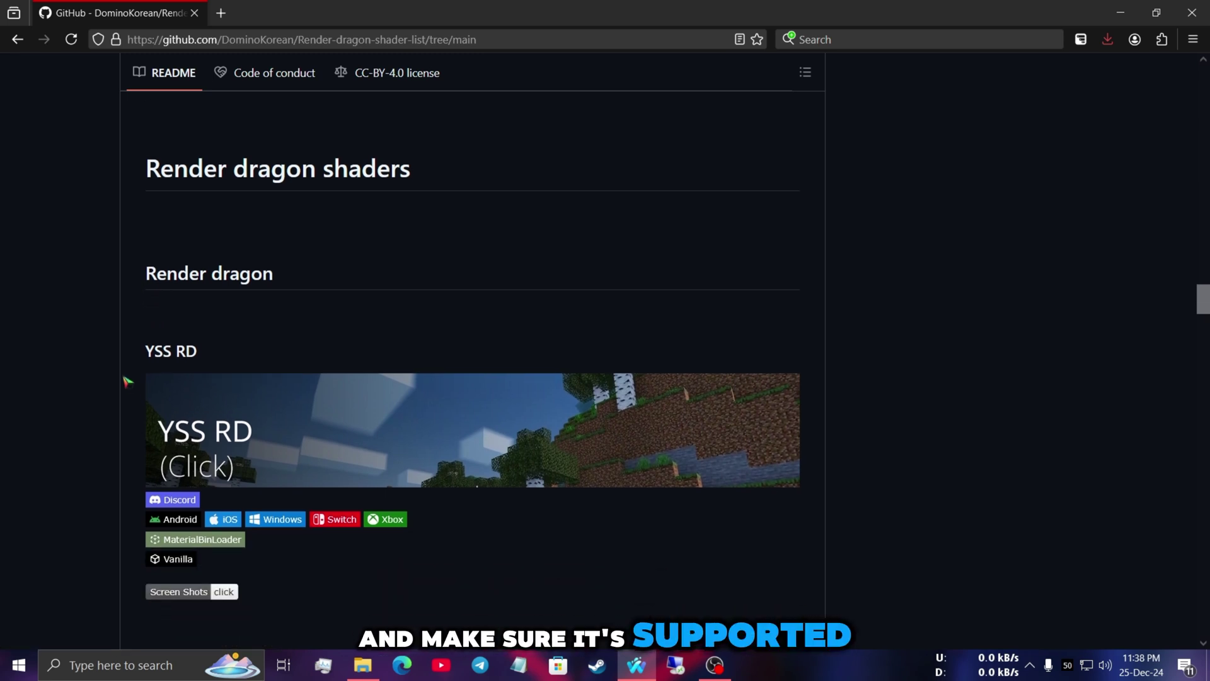
pyautogui.scroll(-2, 129, 376)
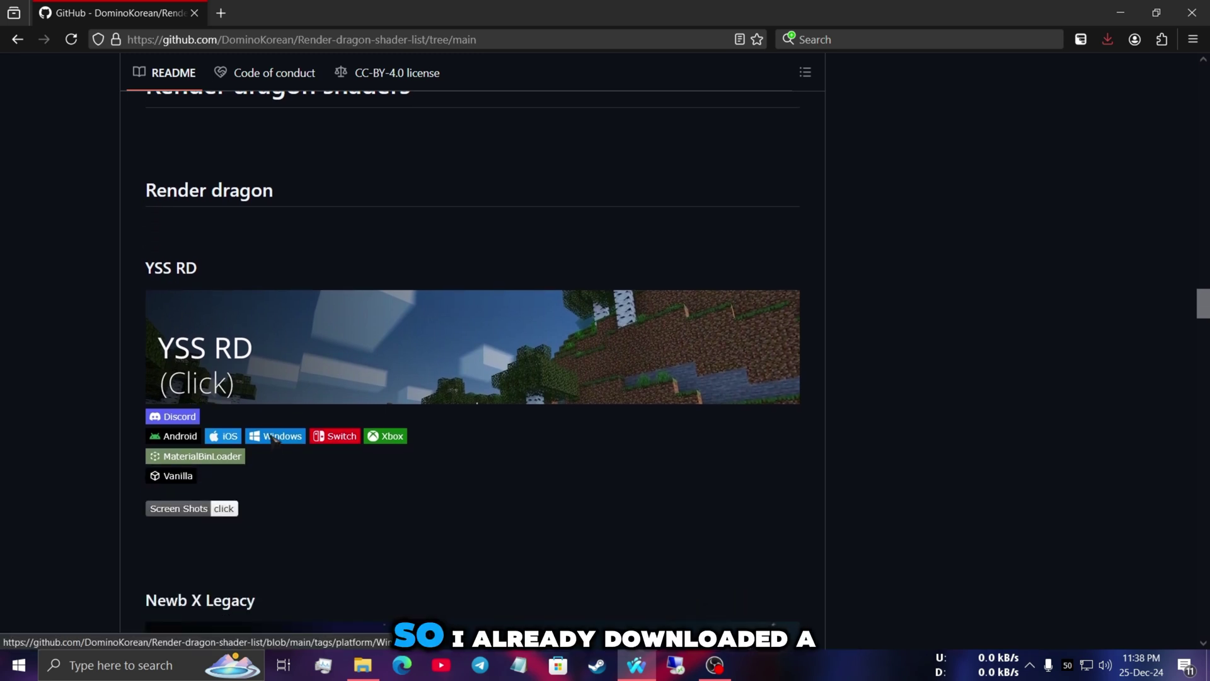
pyautogui.scroll(-15, 273, 437)
pyautogui.scroll(15, 273, 437)
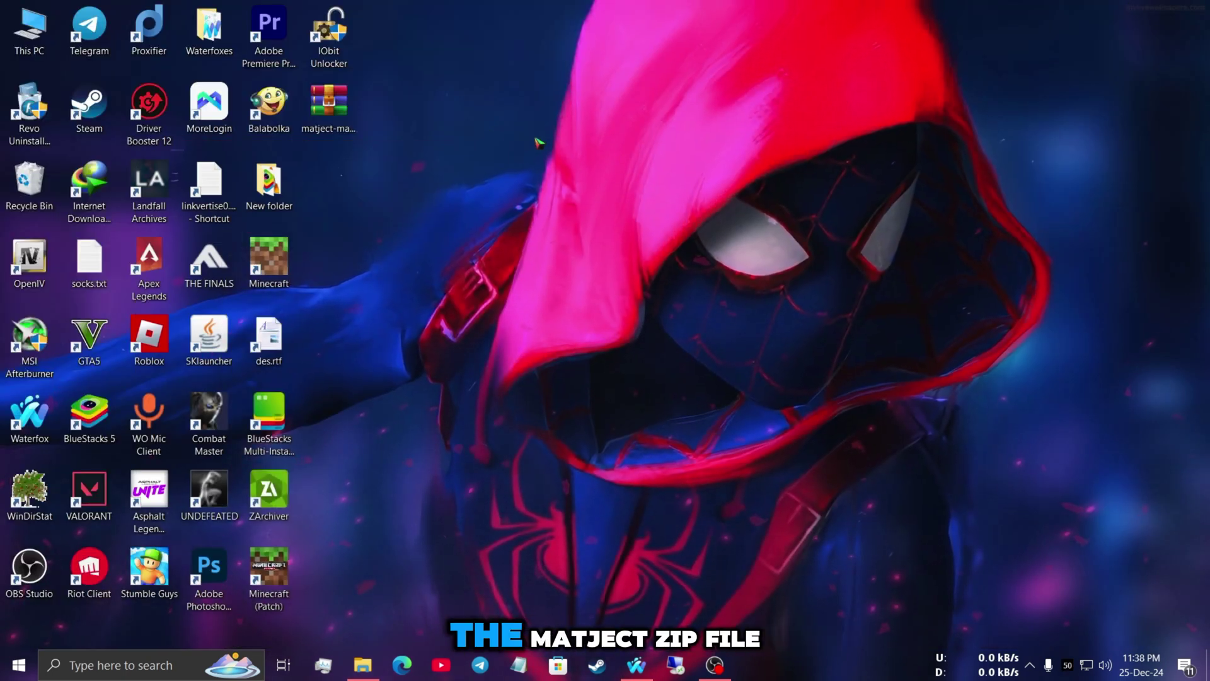
# - Extract the Matject zip to matject-main\ and run matject.bat from the inner matject-main folder
pyautogui.rightClick(330, 104)
pyautogui.click(410, 203)
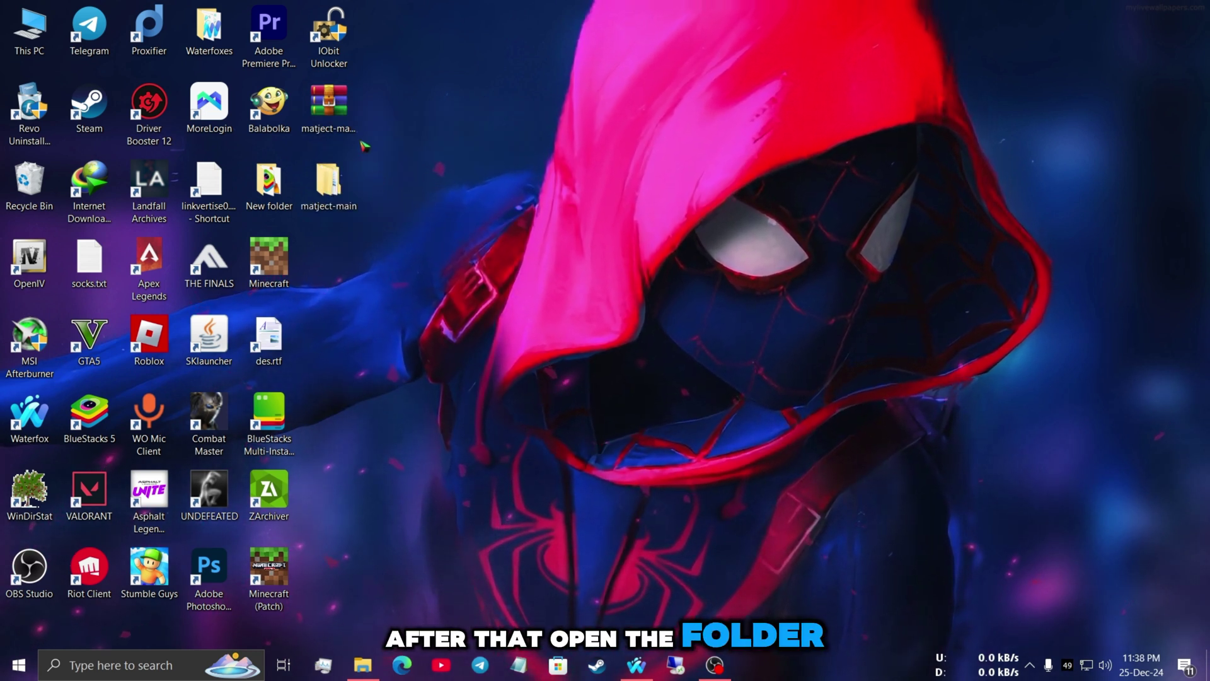
pyautogui.doubleClick(328, 180)
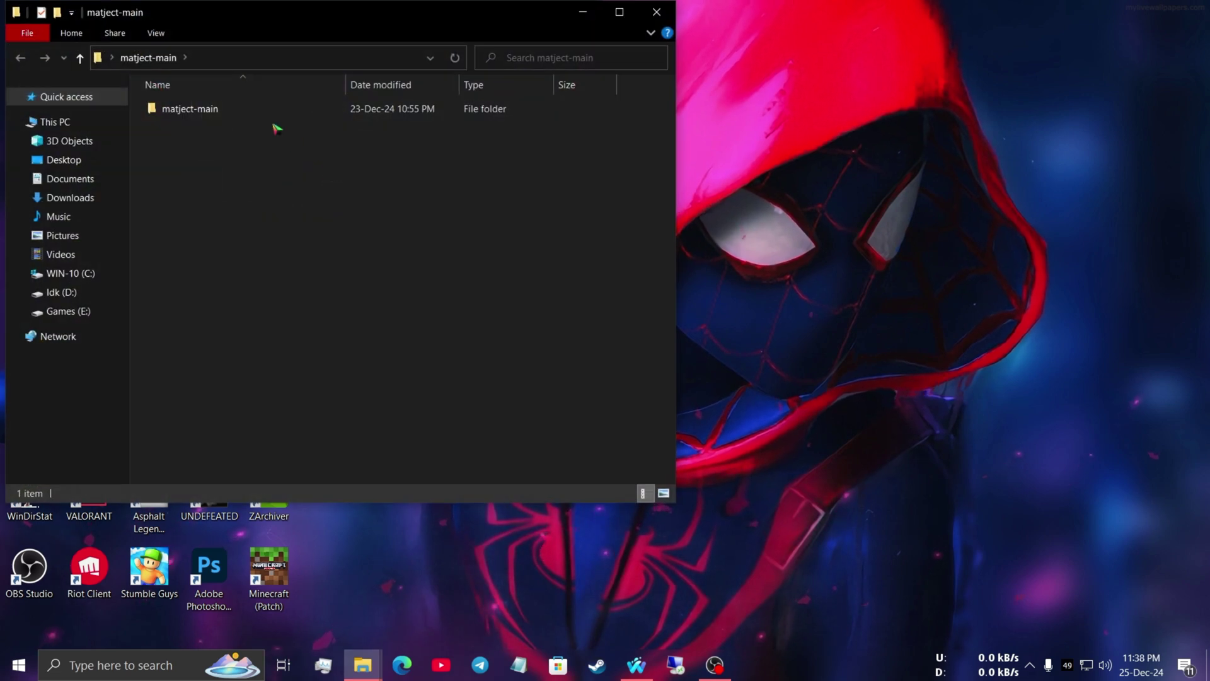
pyautogui.doubleClick(266, 115)
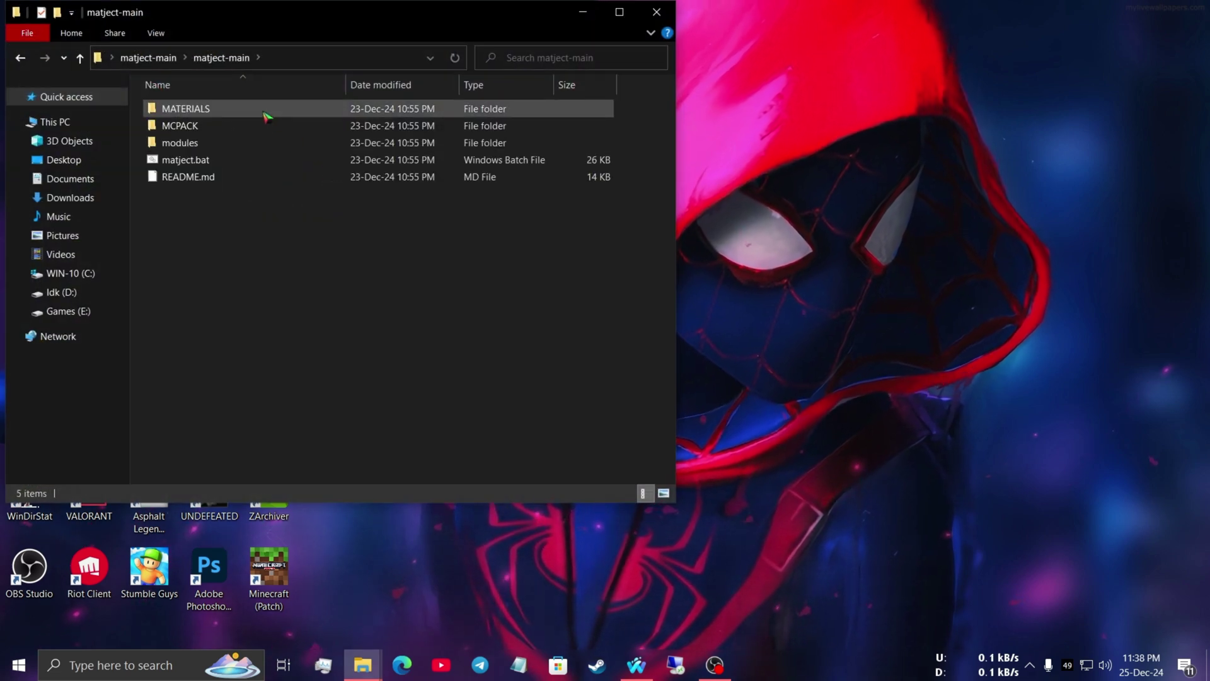
pyautogui.doubleClick(223, 161)
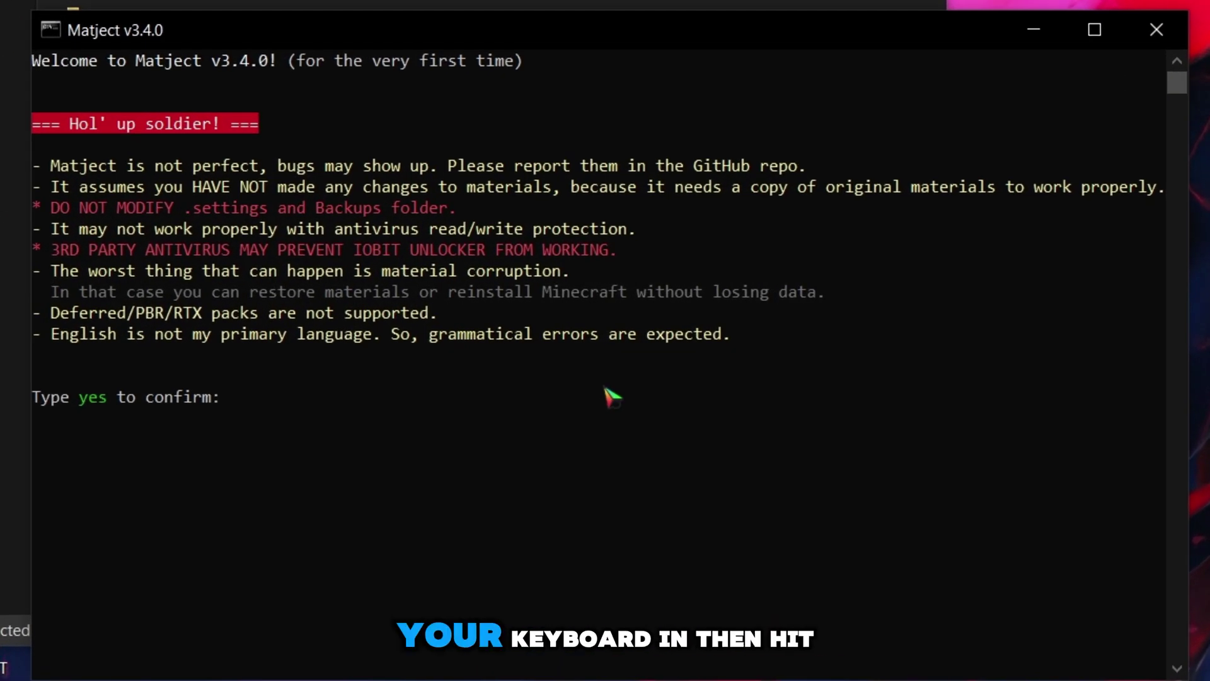
# - Accept Matject's first-run warning with 'yes', create shortcuts, unlock WindowsApps, and pick Auto method 1
pyautogui.write('yes')
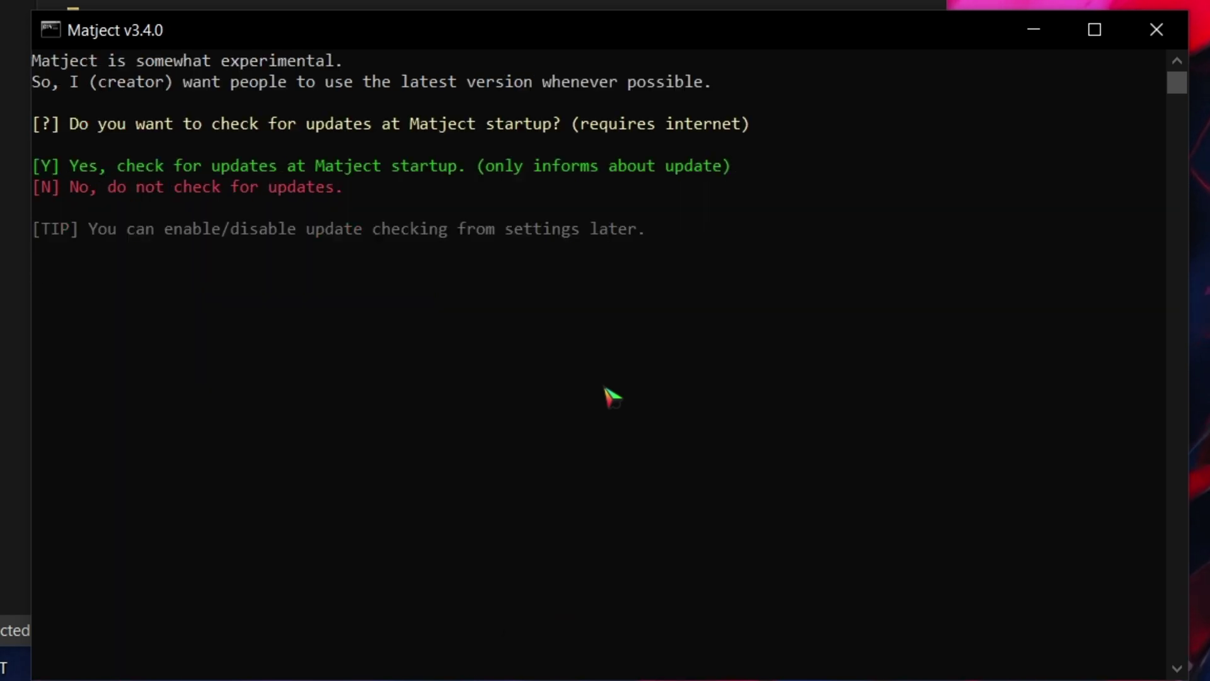
pyautogui.press('y')
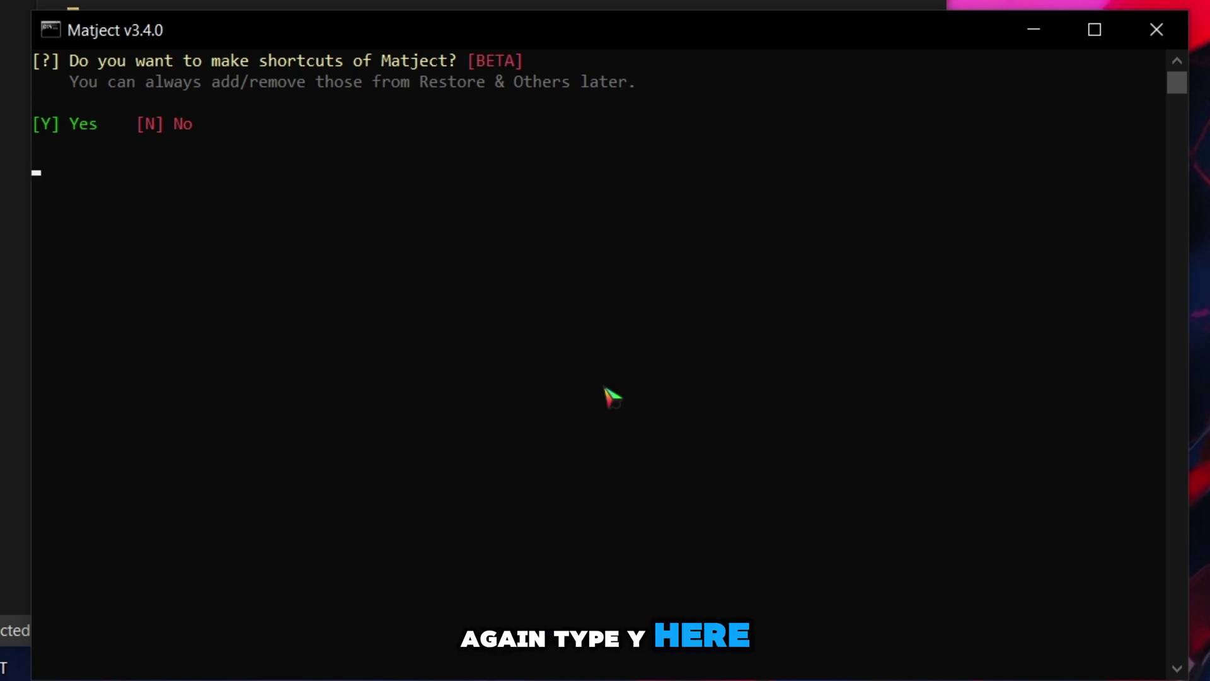
pyautogui.press('y')
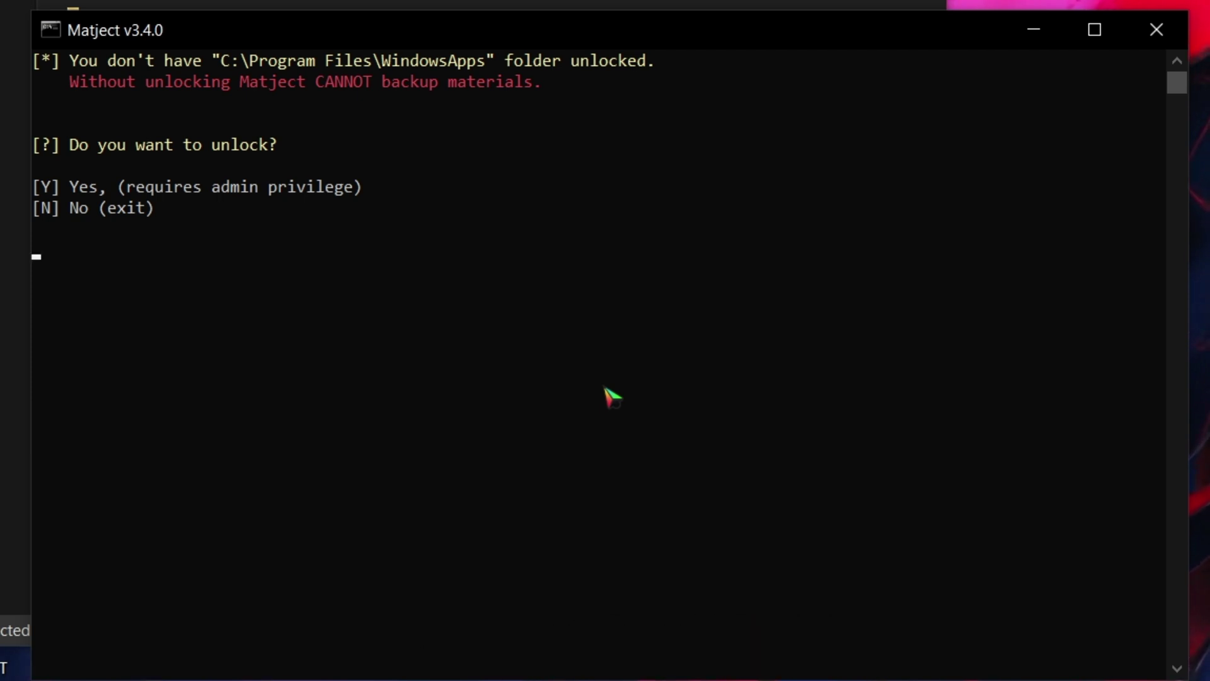
pyautogui.press('y')
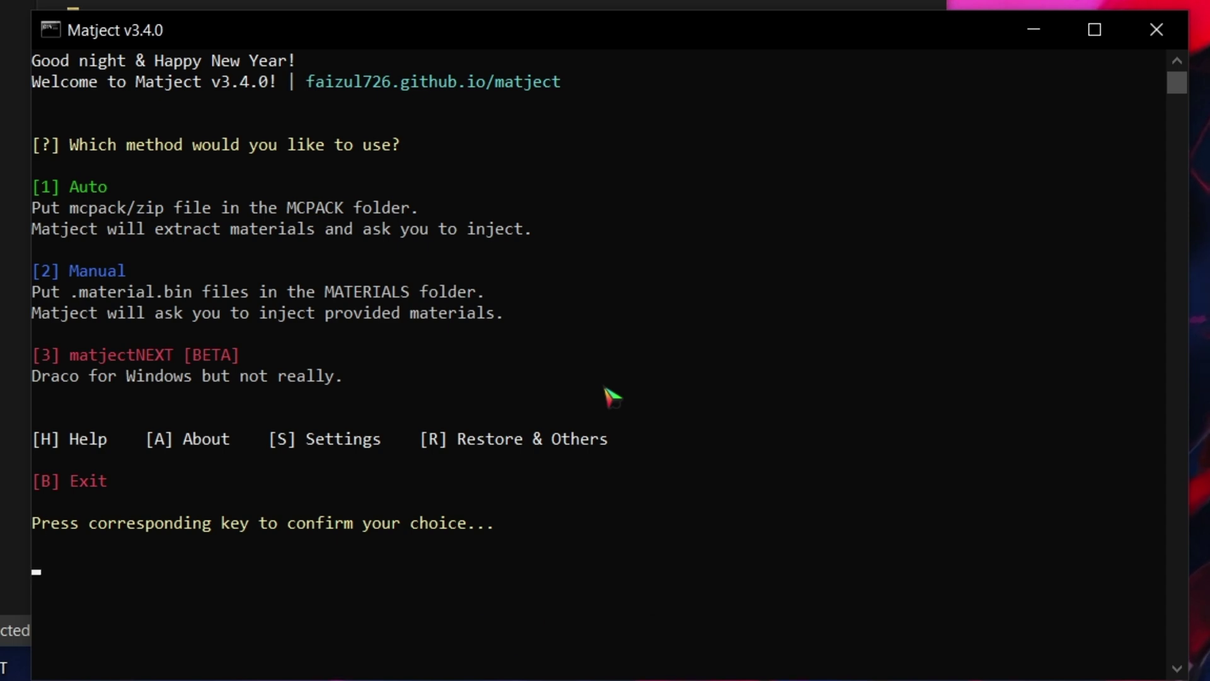
pyautogui.press('1')
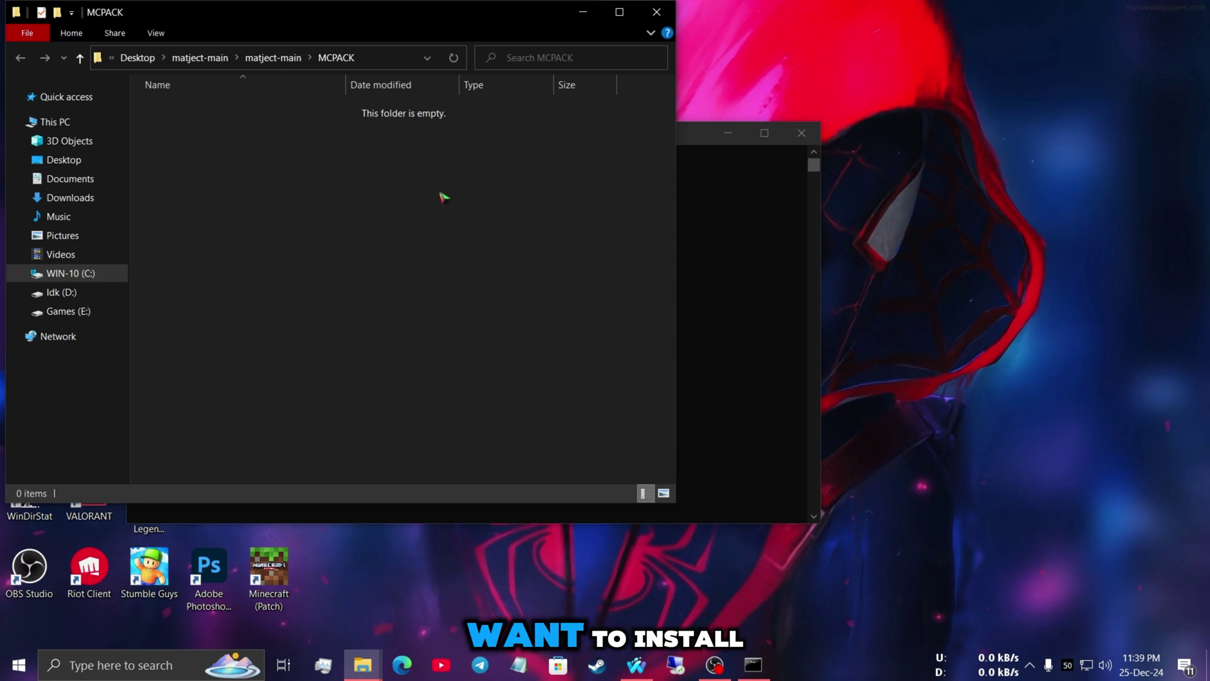
# - Move YSS RD 1.9.10.mcpack from its Telegram Desktop folder into Matject's MCPACK folder and close both windows
pyautogui.moveTo(372, 17); pyautogui.dragTo(419, 100)
pyautogui.click(364, 669)
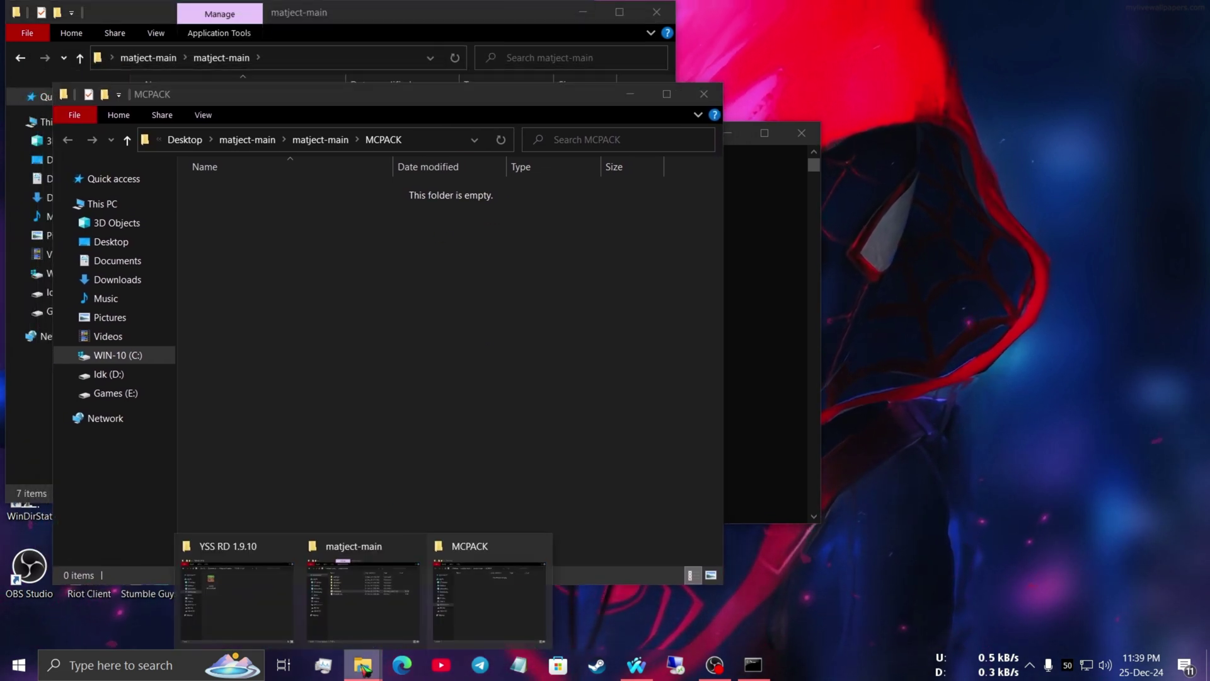
pyautogui.click(236, 590)
pyautogui.moveTo(852, 103); pyautogui.dragTo(898, 125)
pyautogui.moveTo(736, 270); pyautogui.dragTo(382, 329)
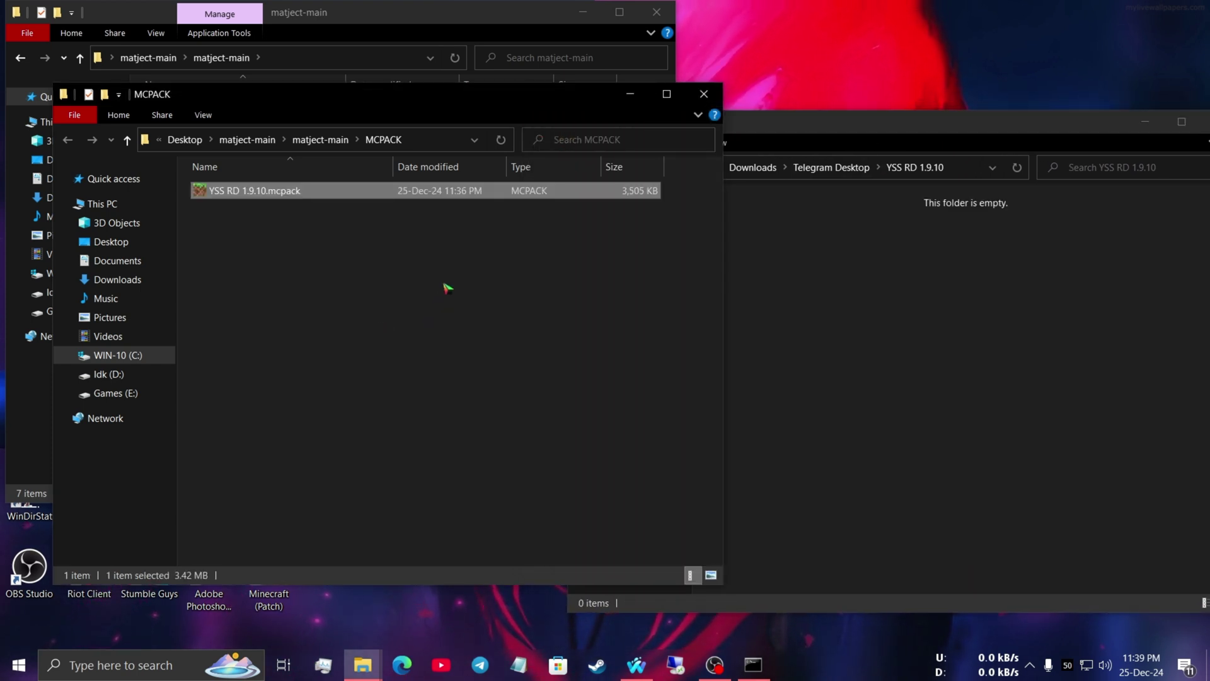
pyautogui.click(1106, 130)
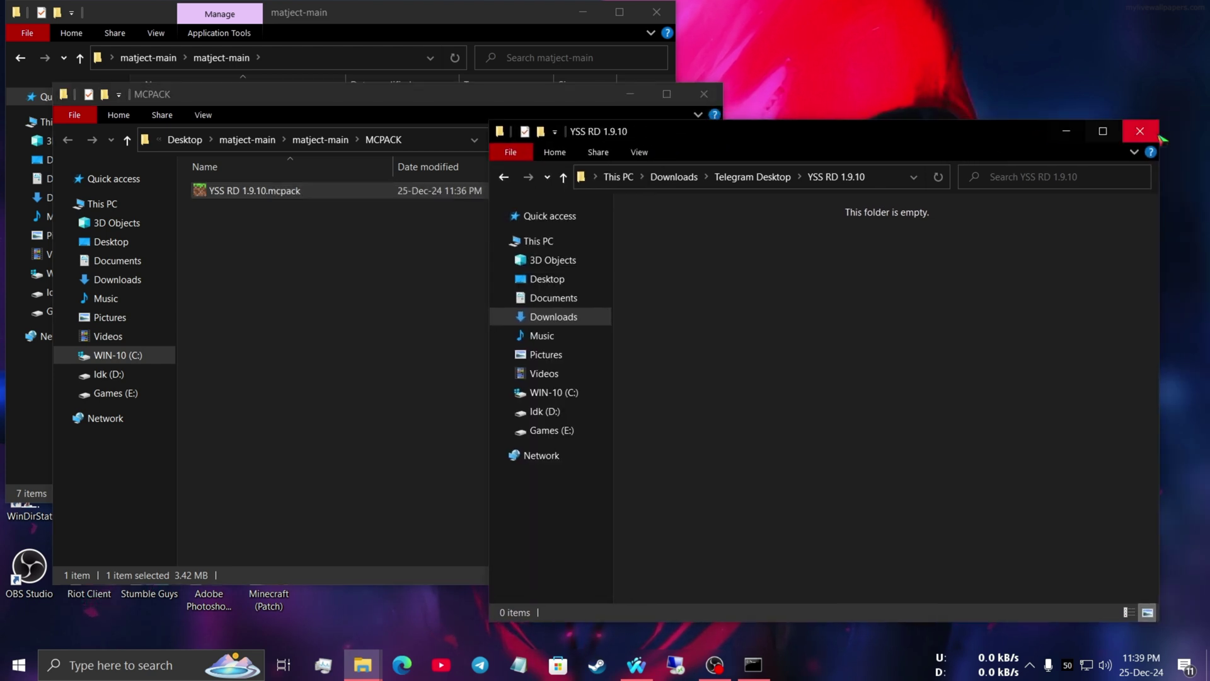
pyautogui.click(1146, 122)
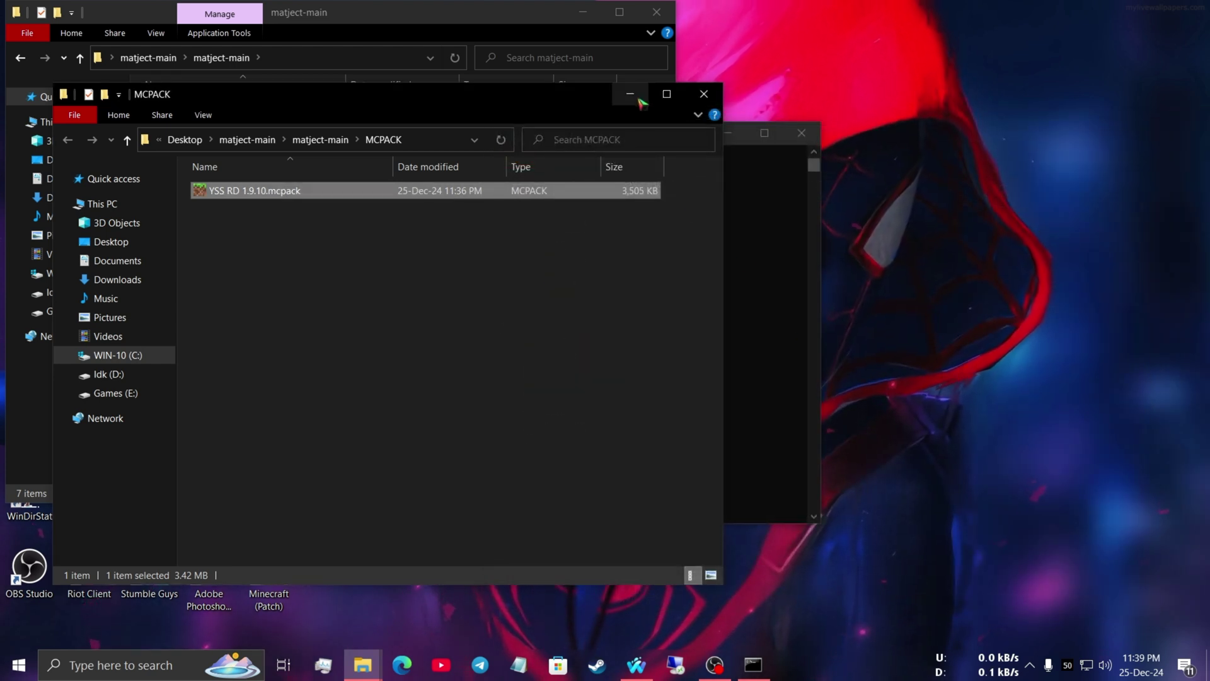
pyautogui.click(704, 94)
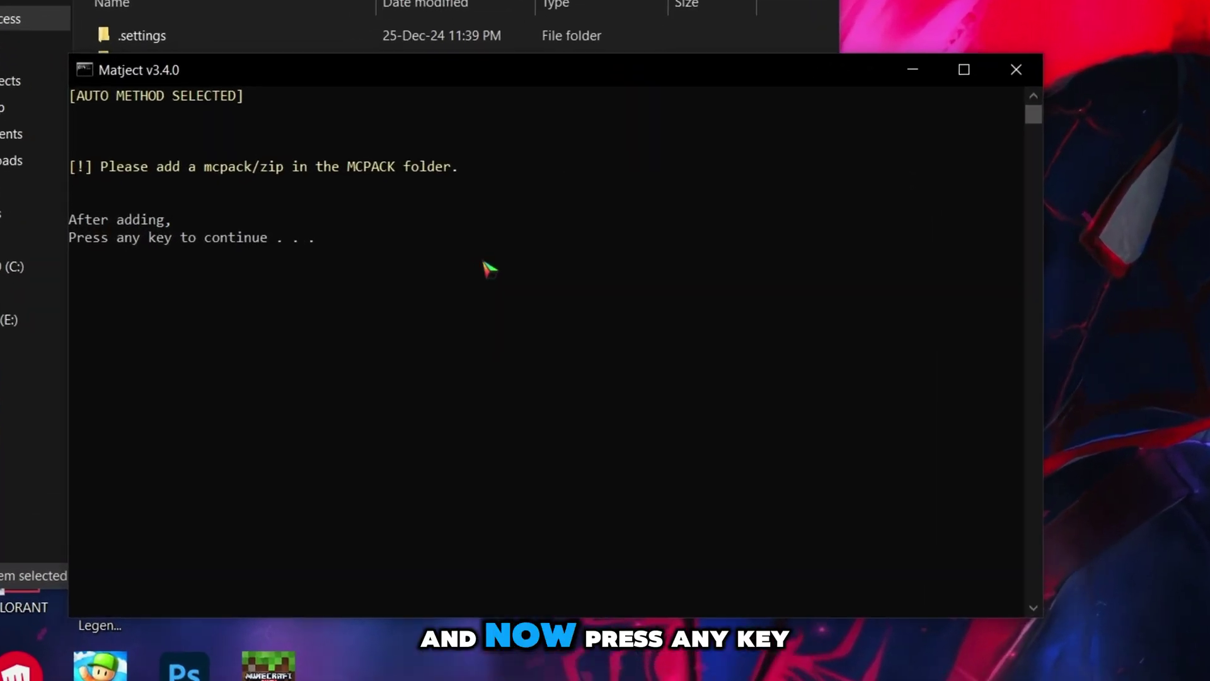
# - Inject YSS RD 1.9.10 with subpack 1 via Matject and import the MCPACK into Minecraft
pyautogui.click(487, 272)
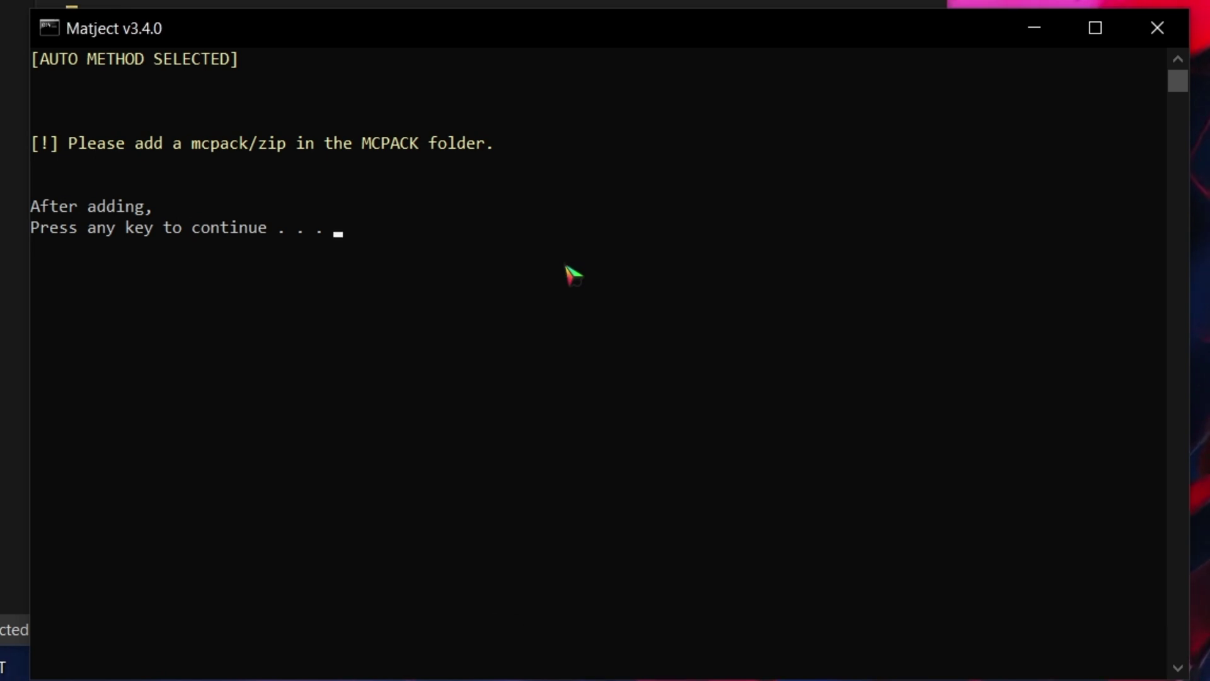
pyautogui.press('Return')
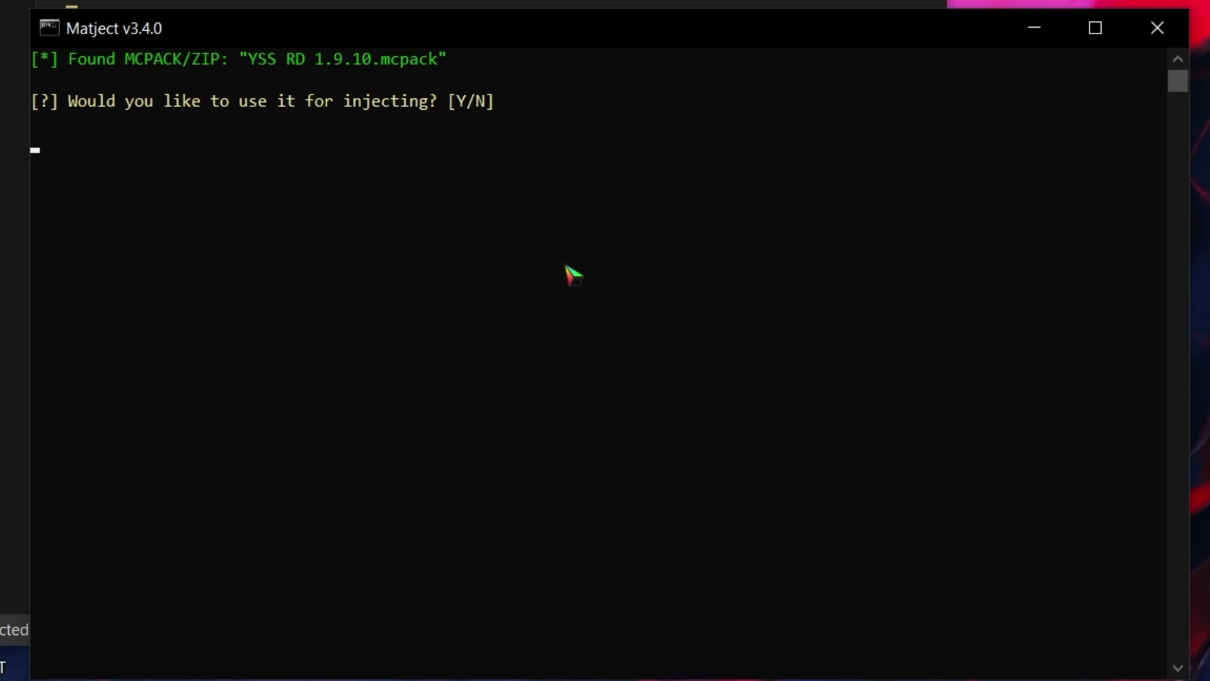
pyautogui.press('y')
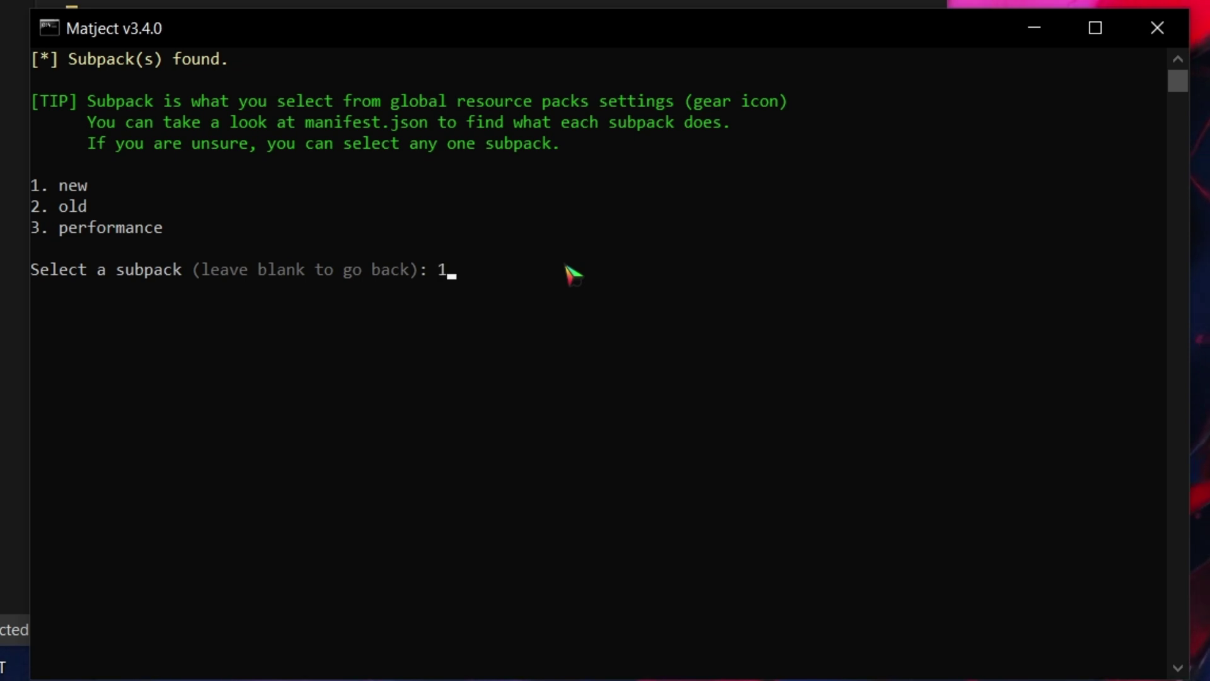
pyautogui.write('1')
pyautogui.press('Return')
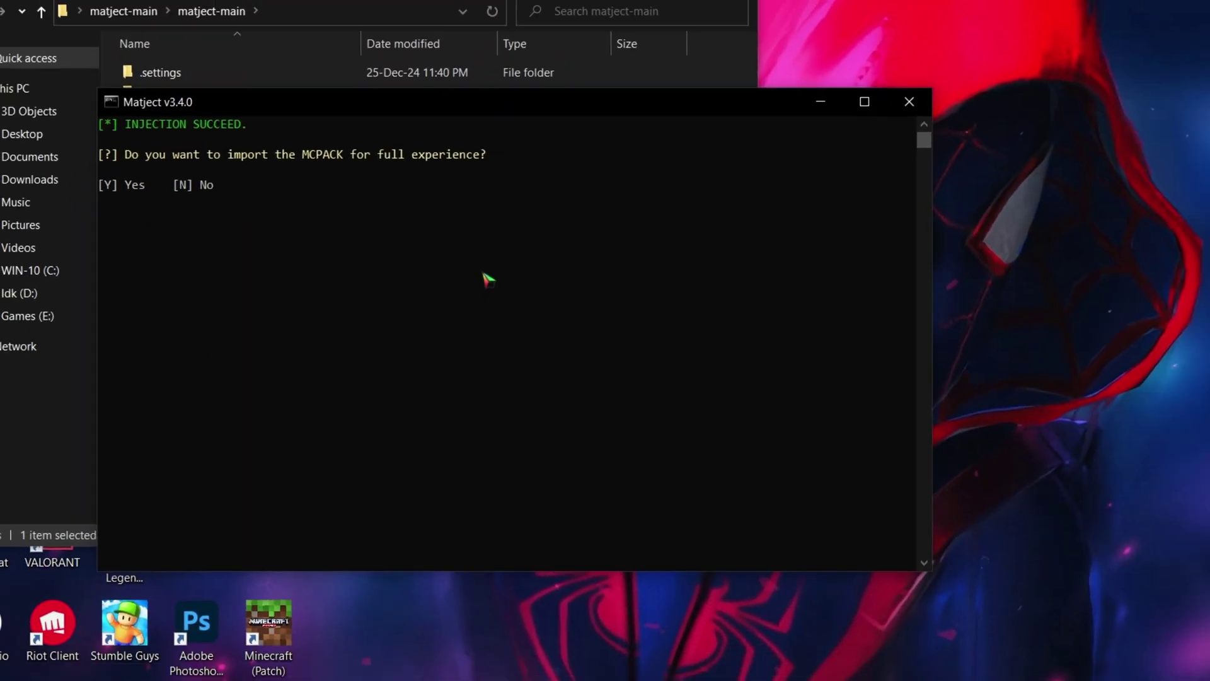
pyautogui.press('y')
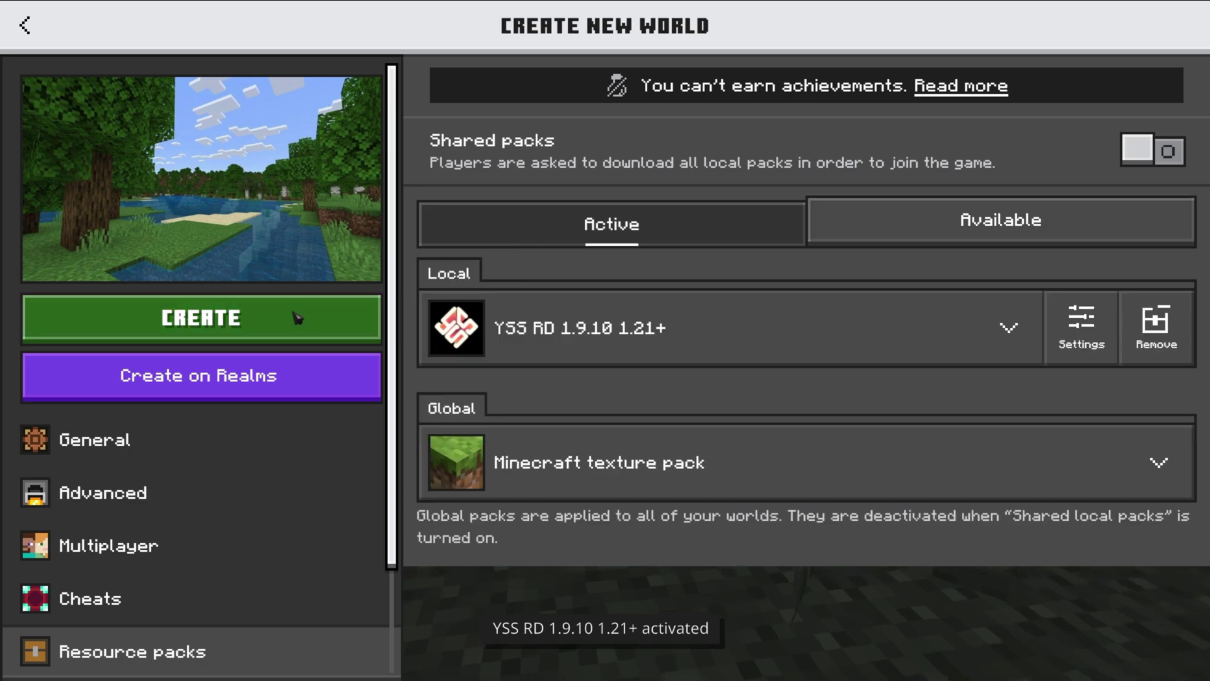
# - Create the world, accept the online play notice, and walk around viewing the YSS RD shading
pyautogui.click(346, 305)
pyautogui.click(608, 449)
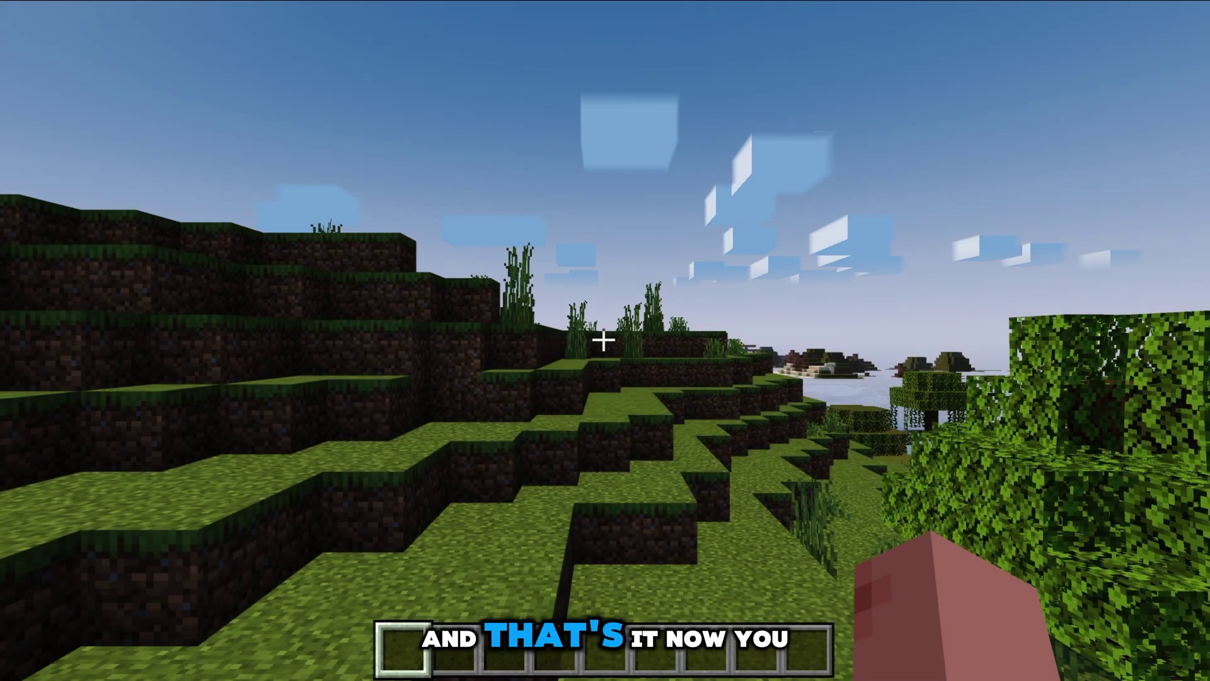
pyautogui.press('w')
pyautogui.press('w')
pyautogui.press('w')
pyautogui.press('w')
pyautogui.press('w')
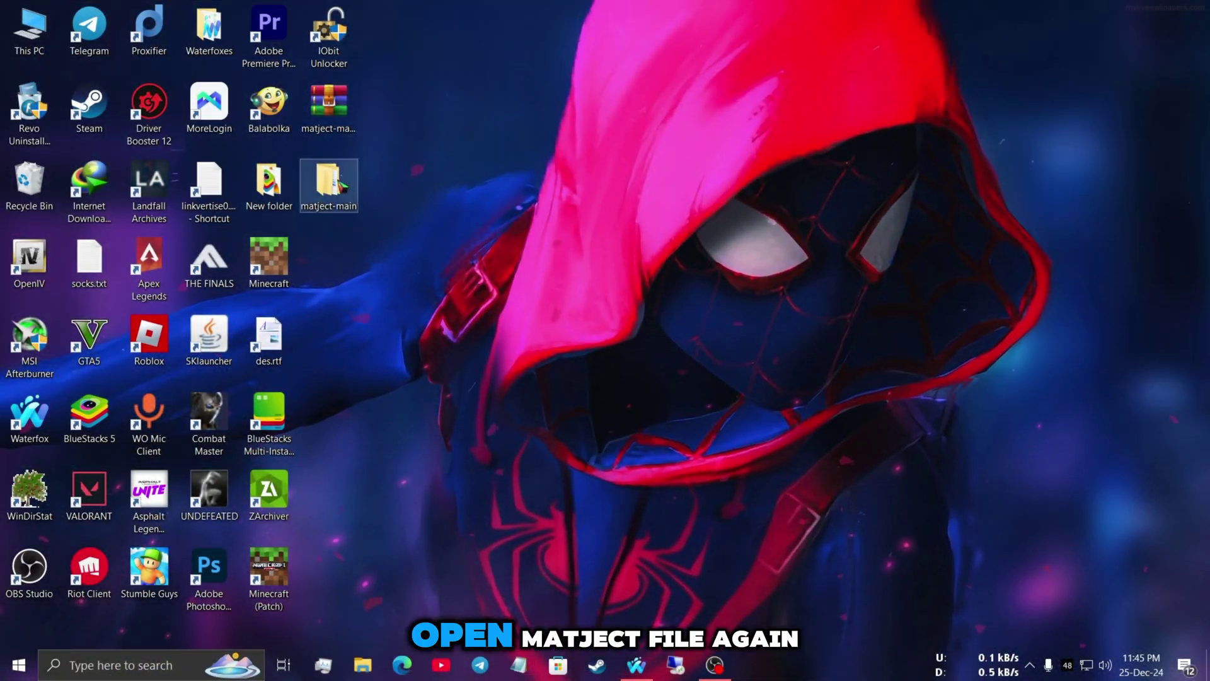
# - Relaunch matject.bat from the nested matject-main folders on the desktop
pyautogui.doubleClick(352, 196)
pyautogui.doubleClick(307, 192)
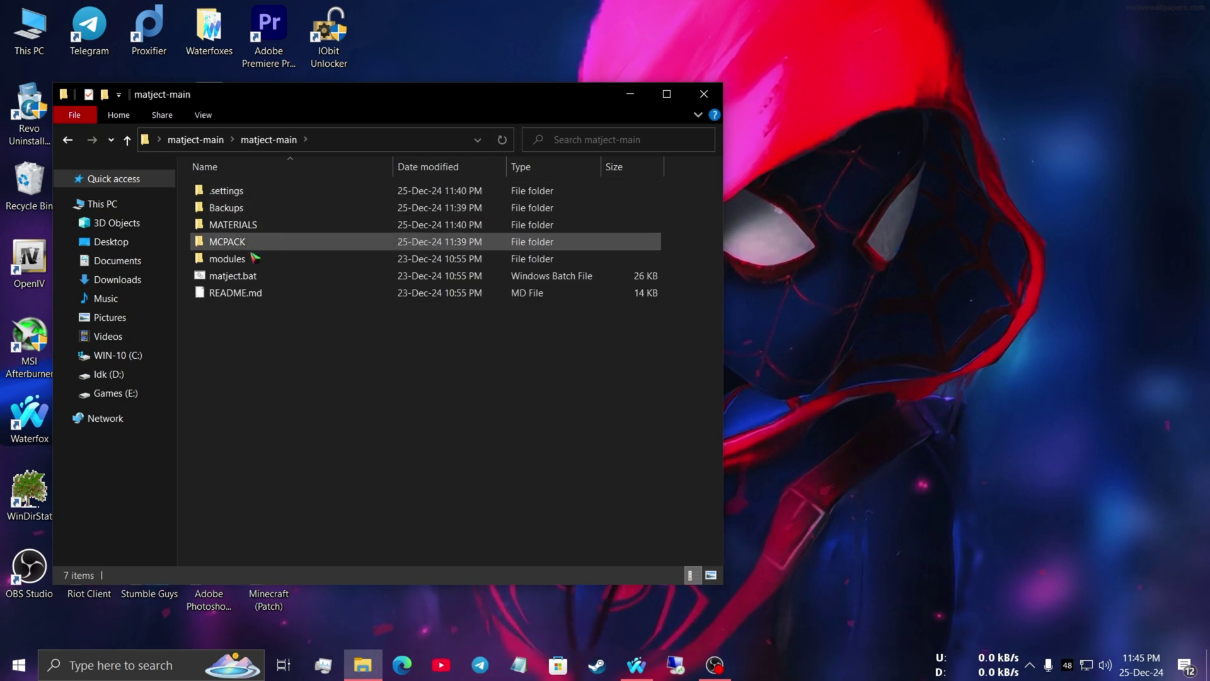
pyautogui.doubleClick(261, 283)
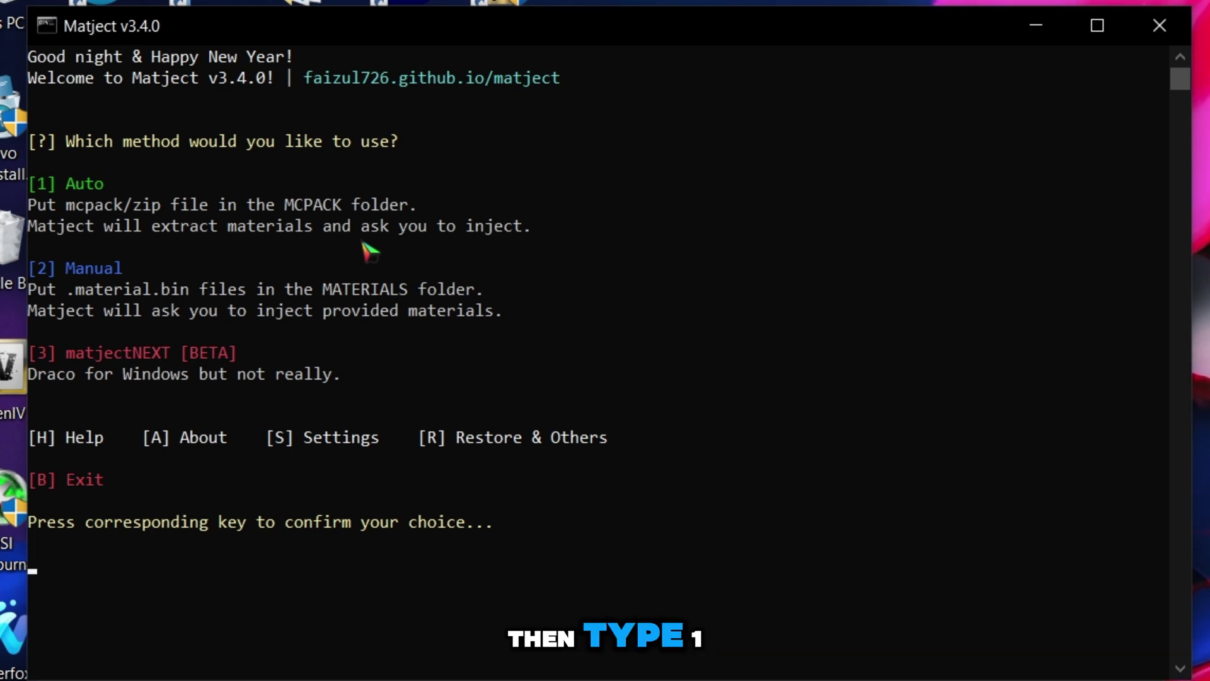
# - Choose Restore & Others, restore default materials via Dynamic Restore, and confirm with Y
pyautogui.press('r')
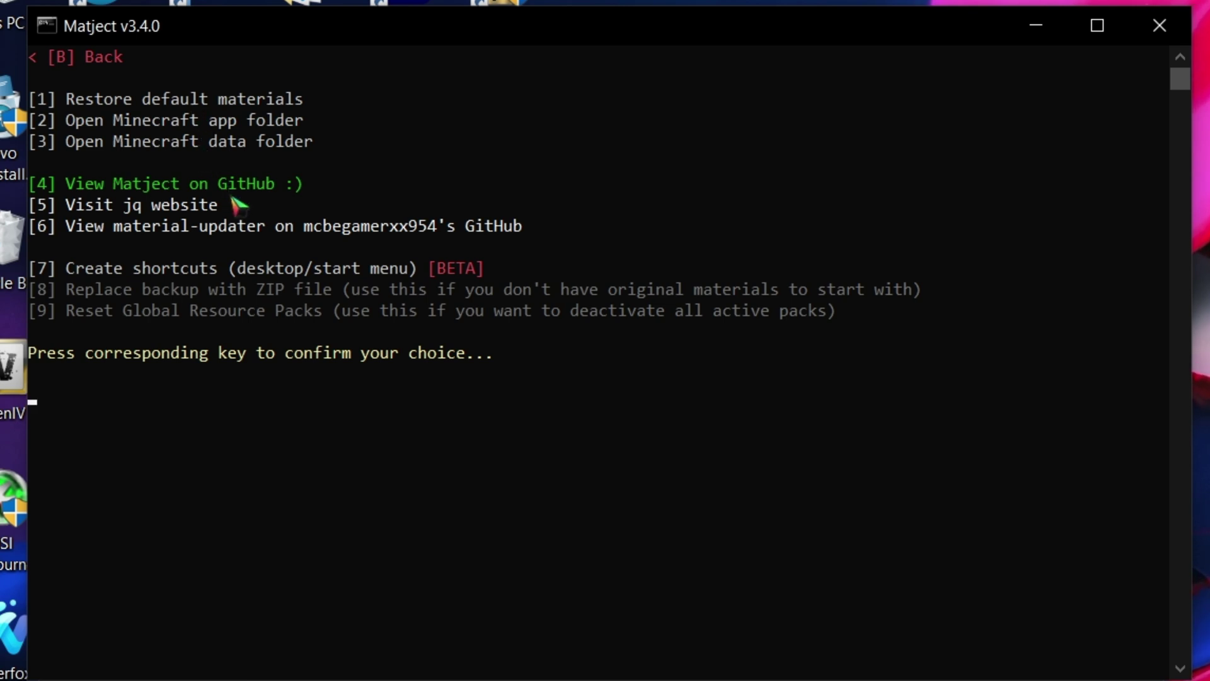
pyautogui.press('1')
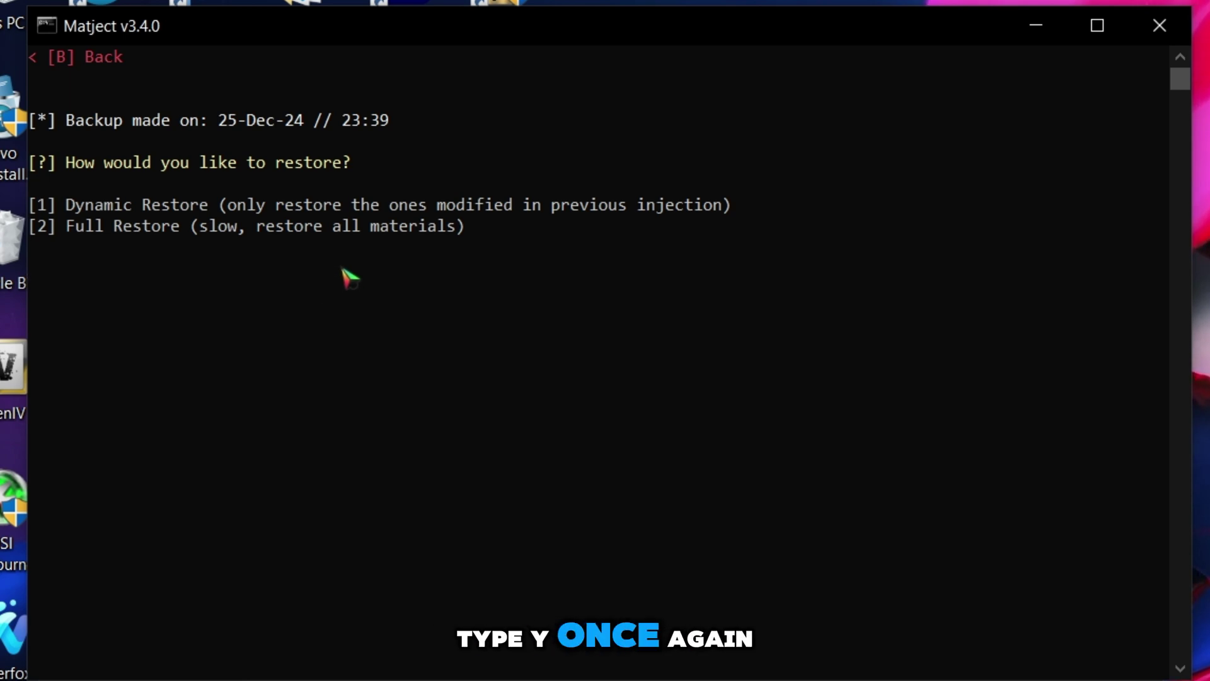
pyautogui.press('1')
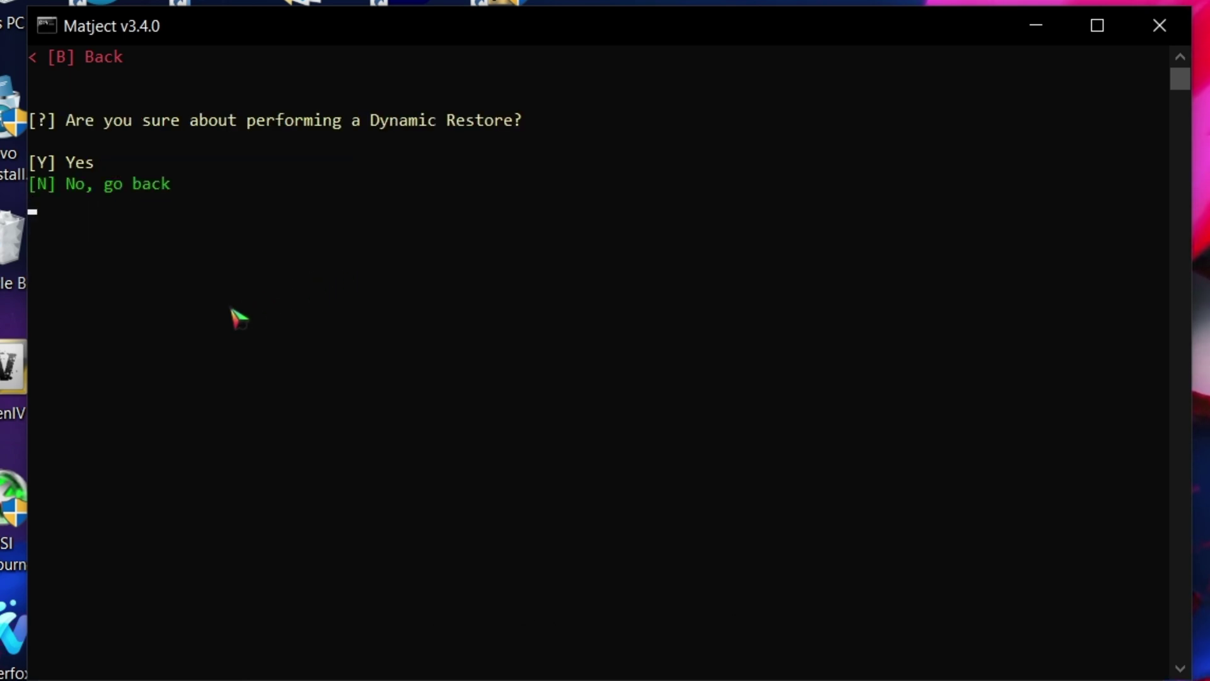
pyautogui.press('y')
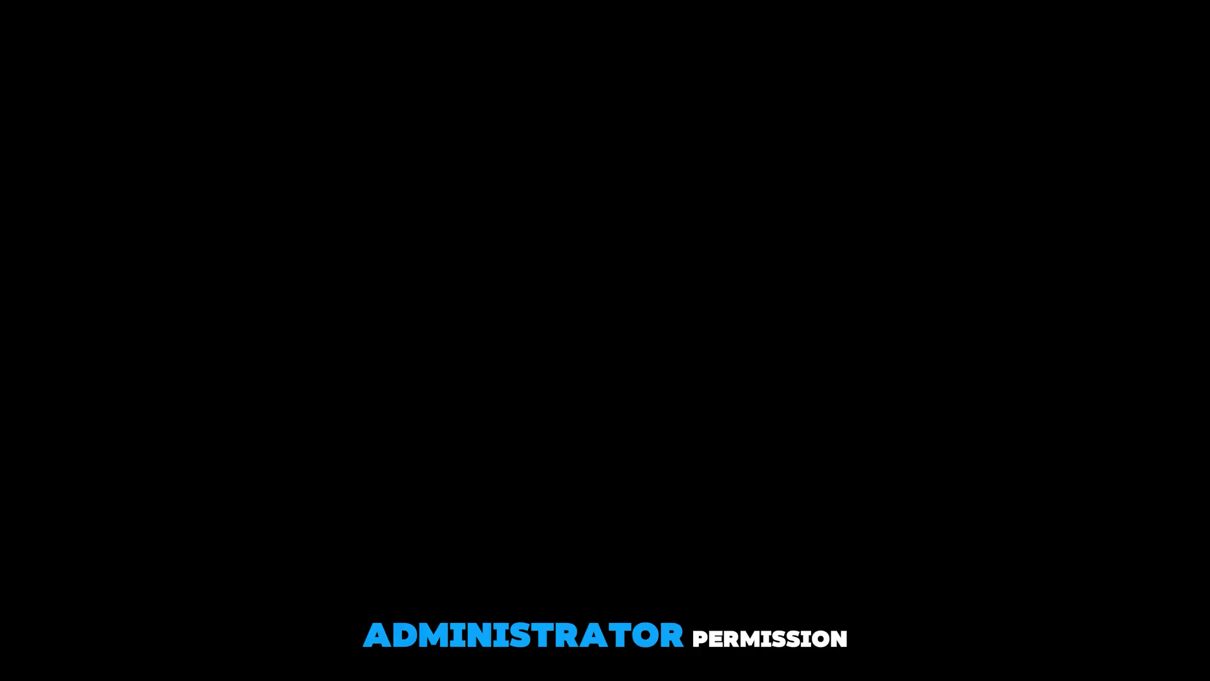